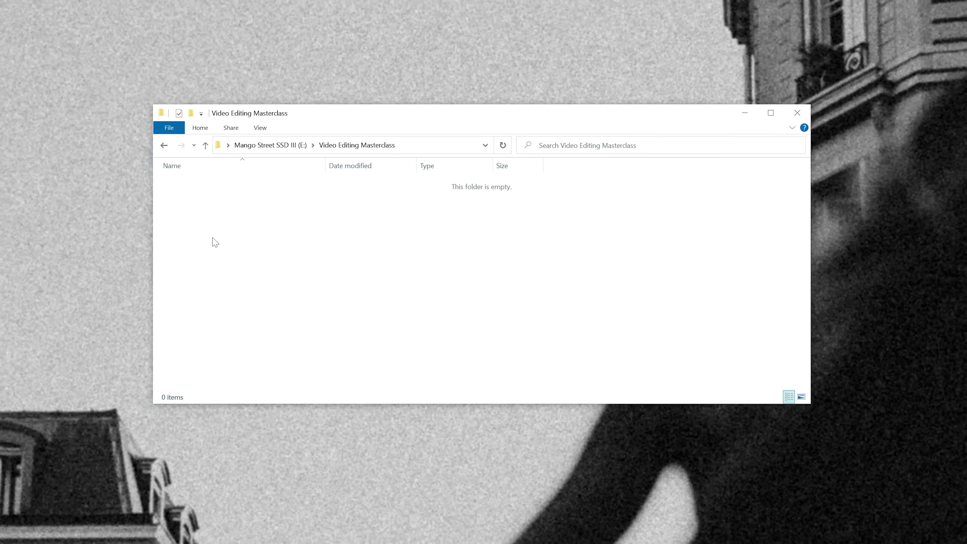
Step: Create four new folders named Footage, Premiere, AE and Audio in Video Editing Masterclass
key("ctrl+shift+n")
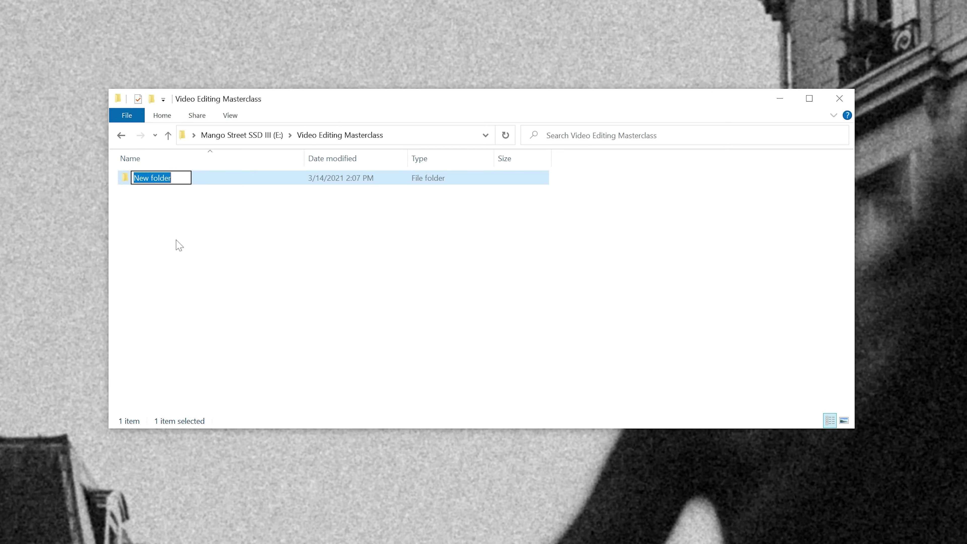
type("Footage")
key("Return")
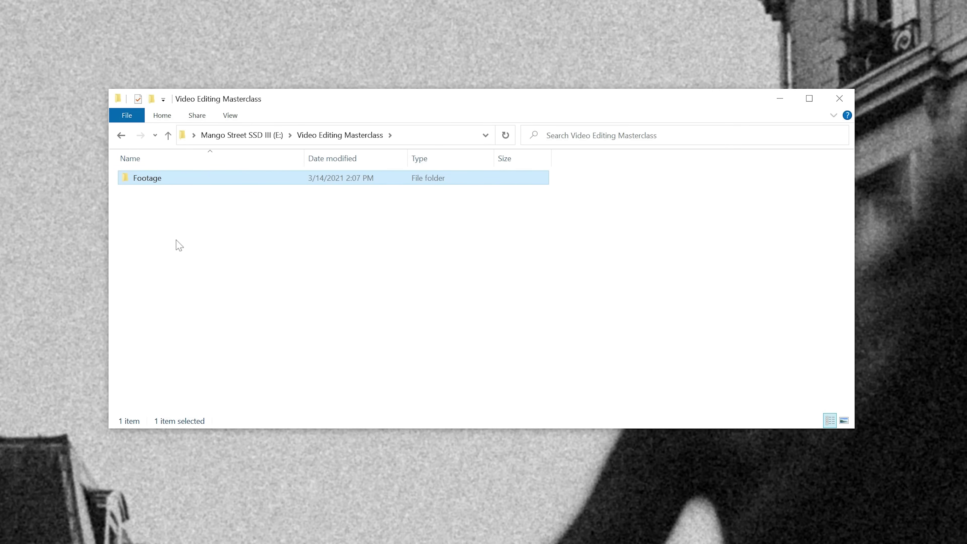
key("ctrl+shift+n")
type("Premiere")
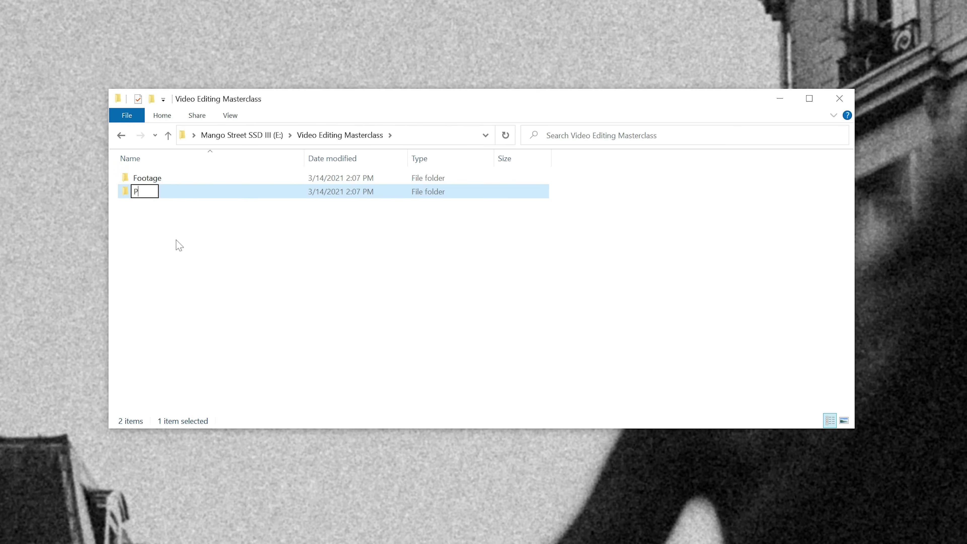
key("Return")
key("ctrl+shift+n")
type("AE")
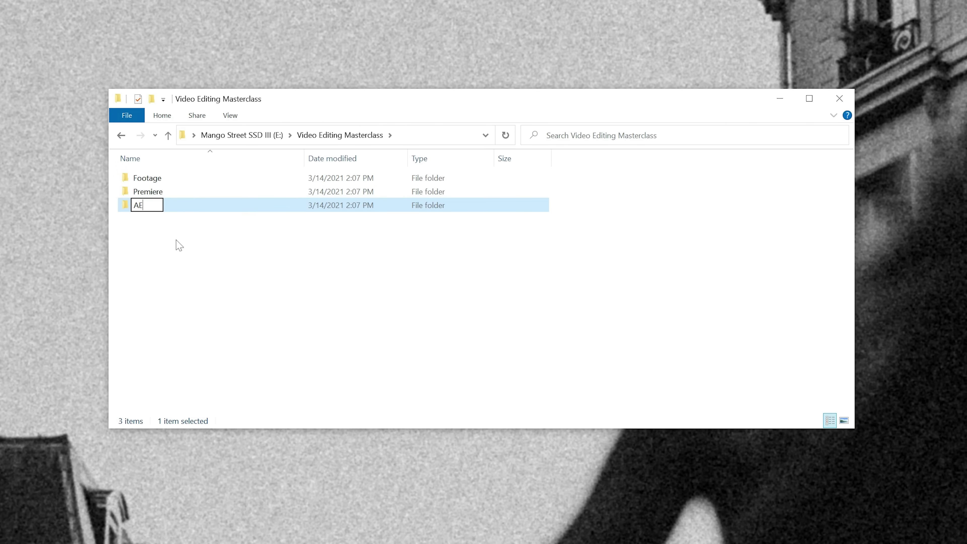
key("Return")
key("ctrl+shift+n")
type("Audio")
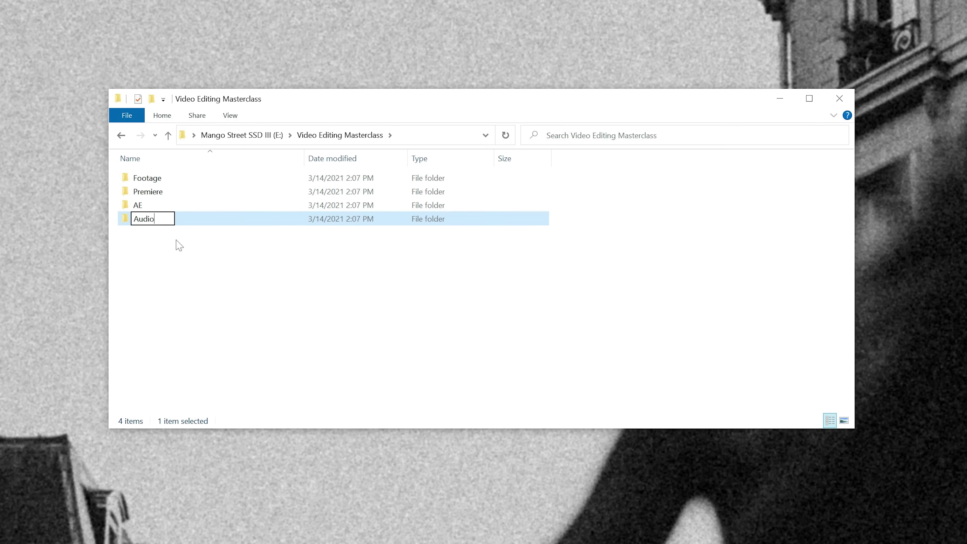
key("Return")
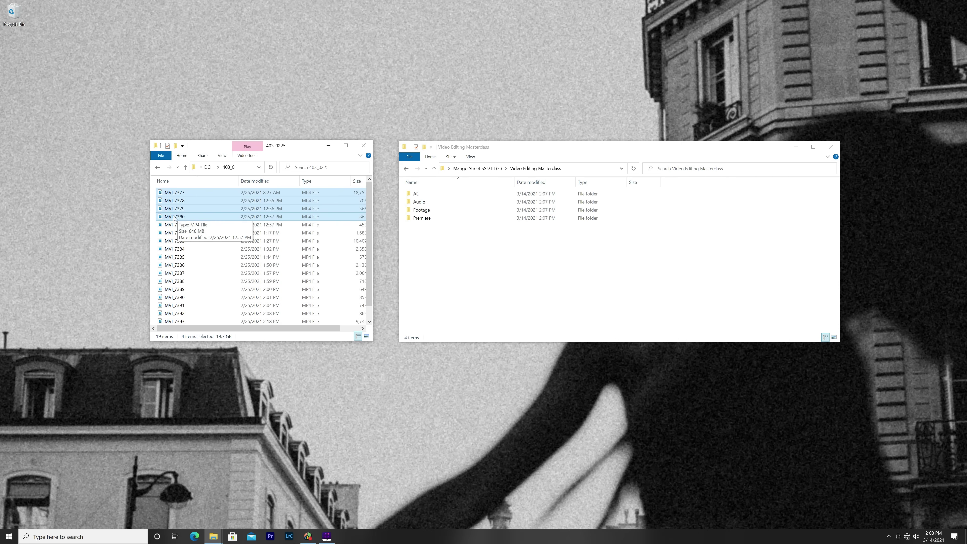
Step: Copy the four MVI clips into Footage and browse the template's SFX, GFX and Music folders
left_click_drag(244, 228, 460, 212)
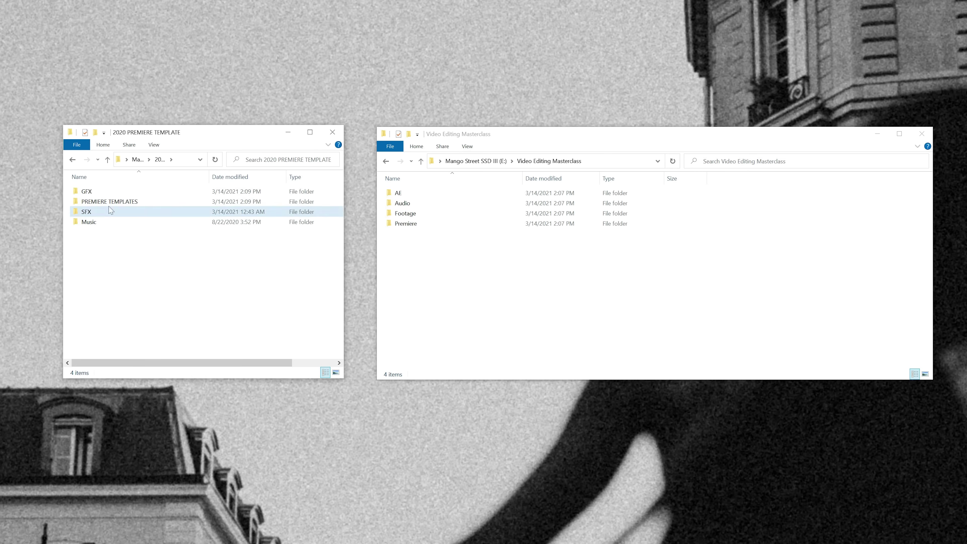
double_click(114, 202)
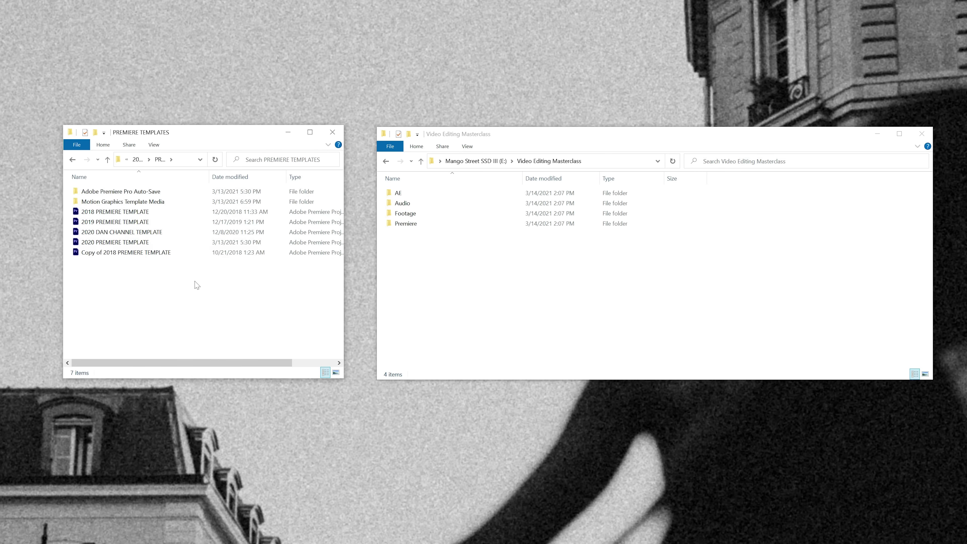
key("alt+Left")
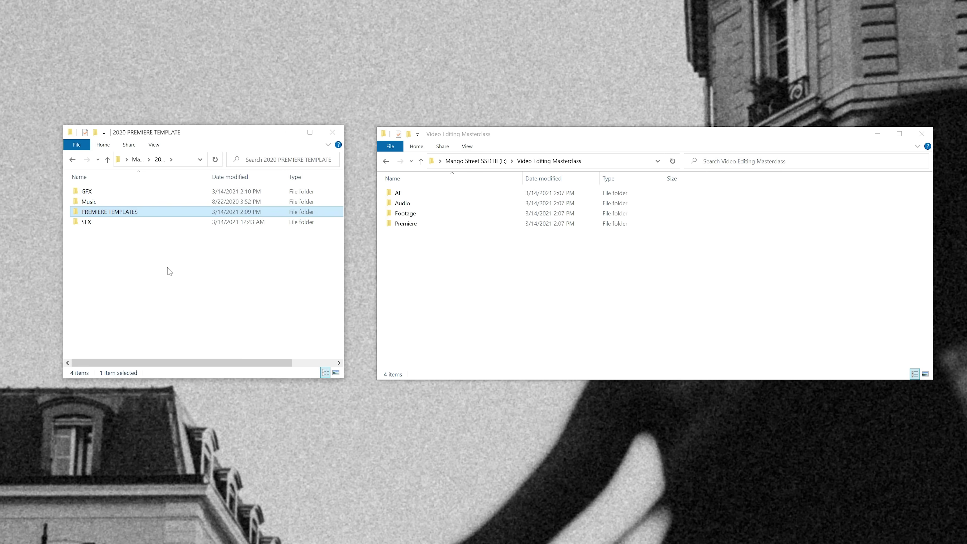
double_click(91, 221)
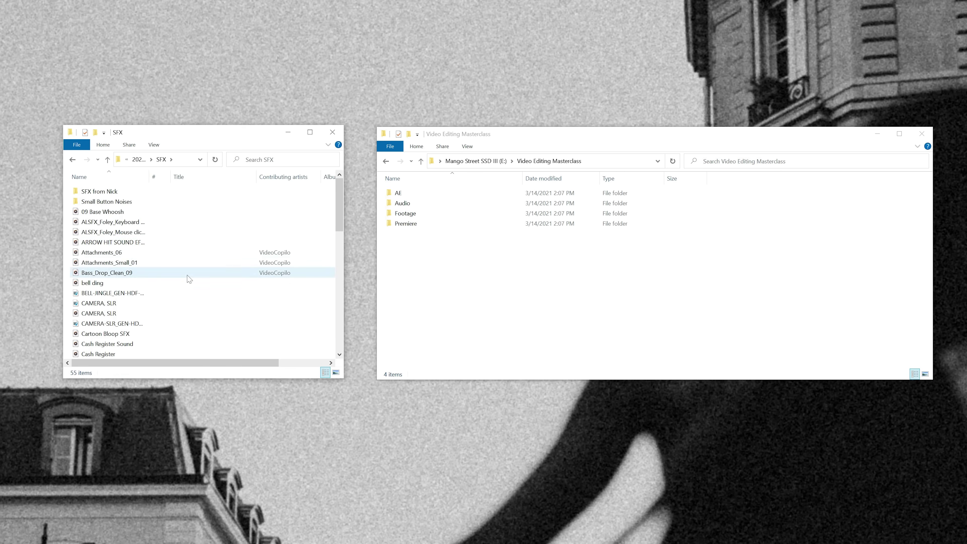
key("alt+Left")
double_click(142, 191)
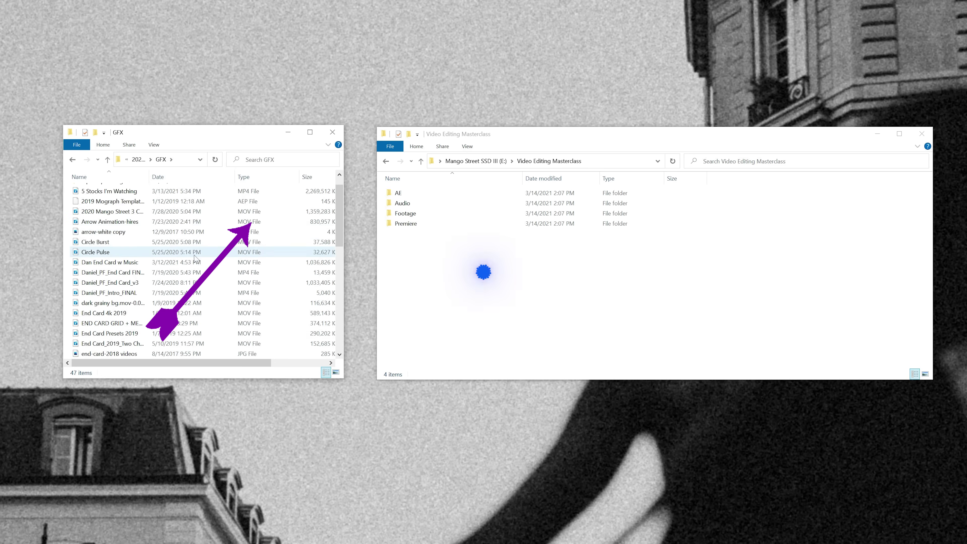
key("alt+Left")
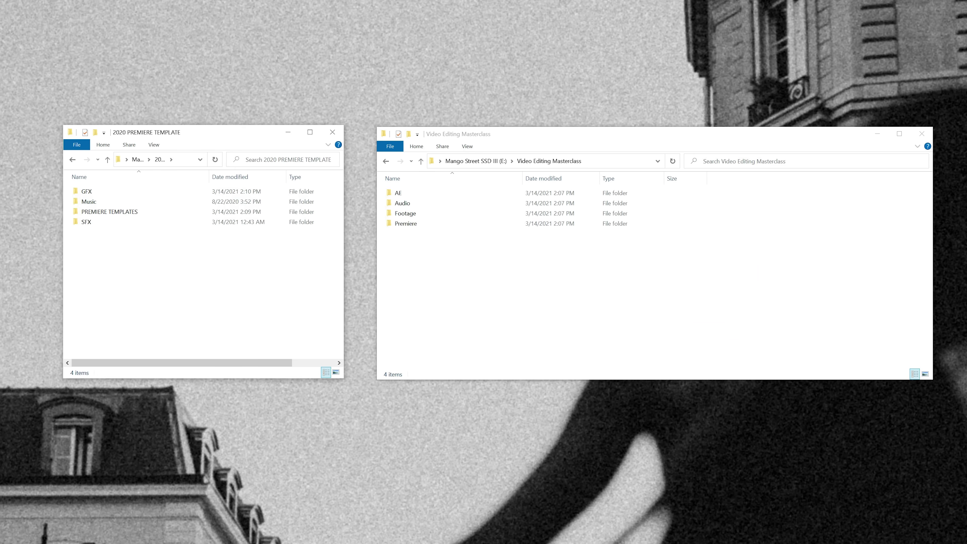
double_click(115, 202)
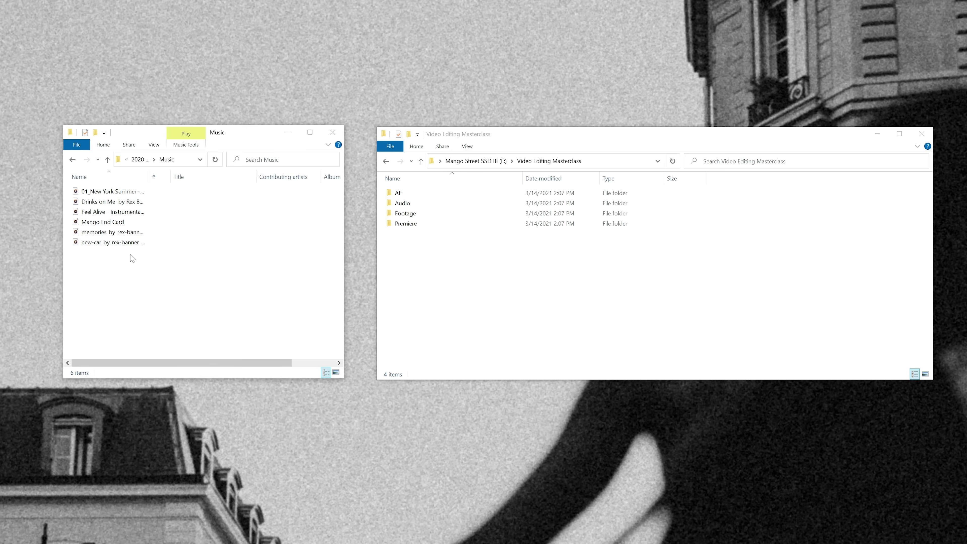
key("alt+Left")
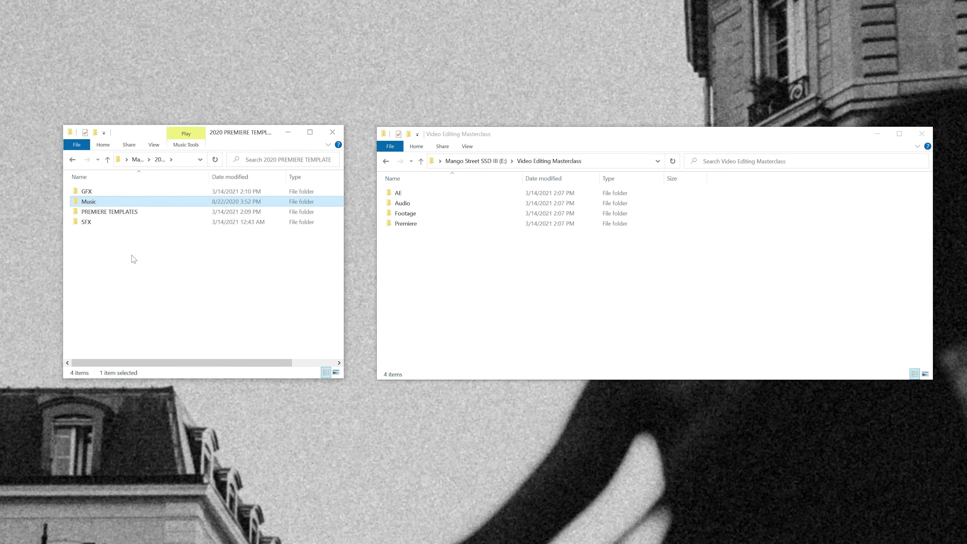
Step: Copy the 2020 PREMIERE TEMPLATE project into Premiere and rename it 'Video Editing Tutorial'
double_click(126, 211)
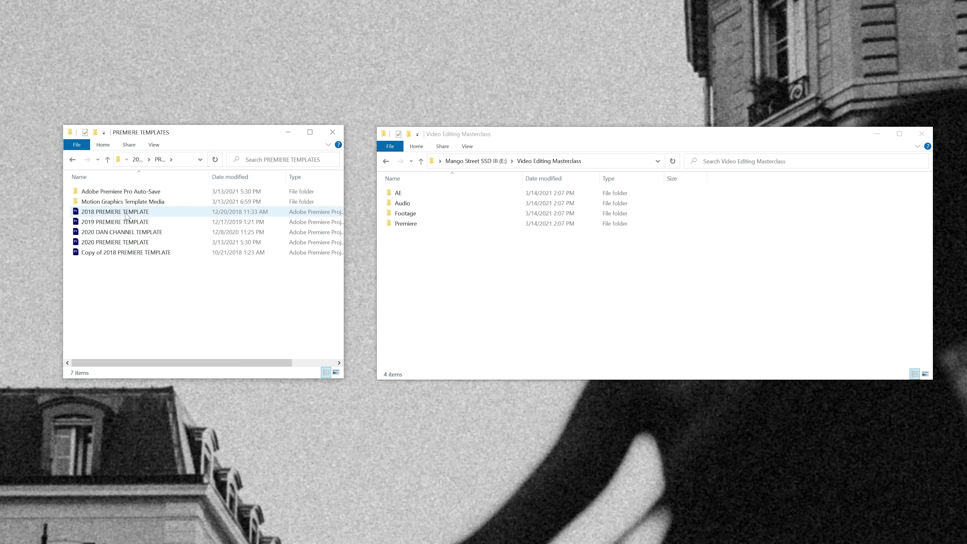
left_click(142, 243)
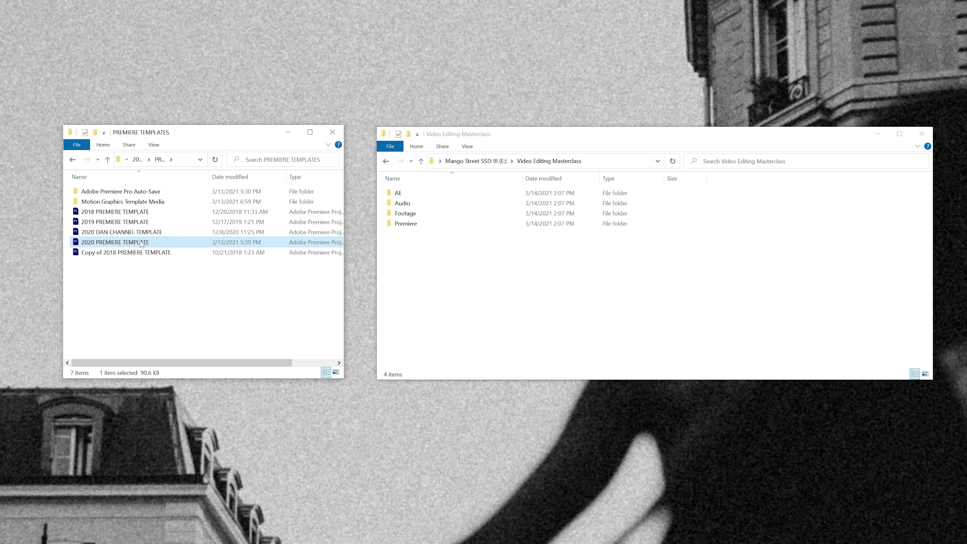
left_click_drag(154, 244, 438, 224)
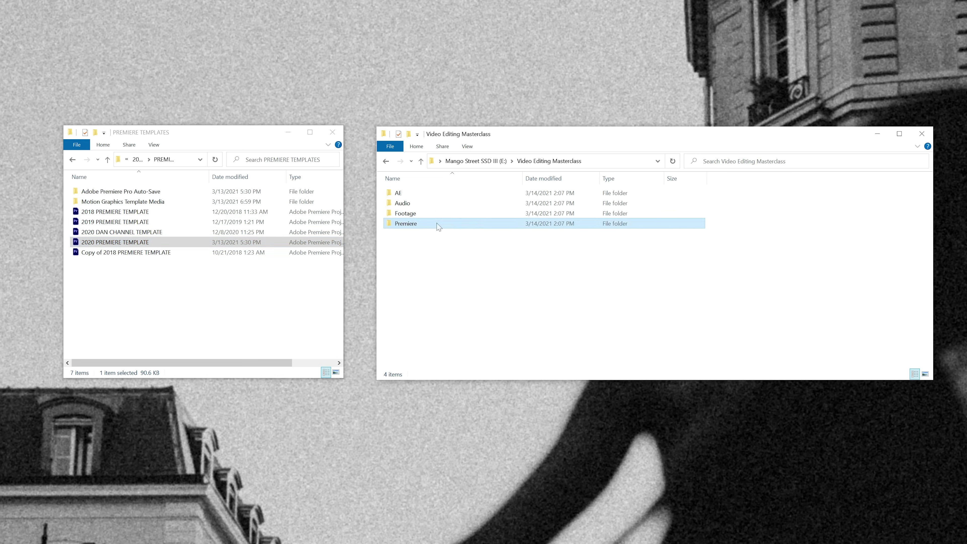
double_click(438, 224)
left_click(446, 193)
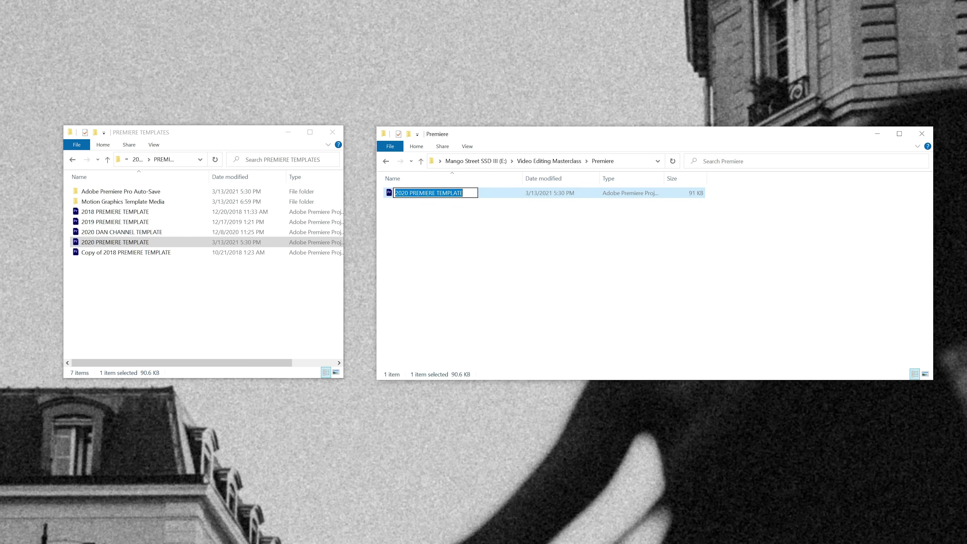
type("Video Editing Tutorial")
key("Return")
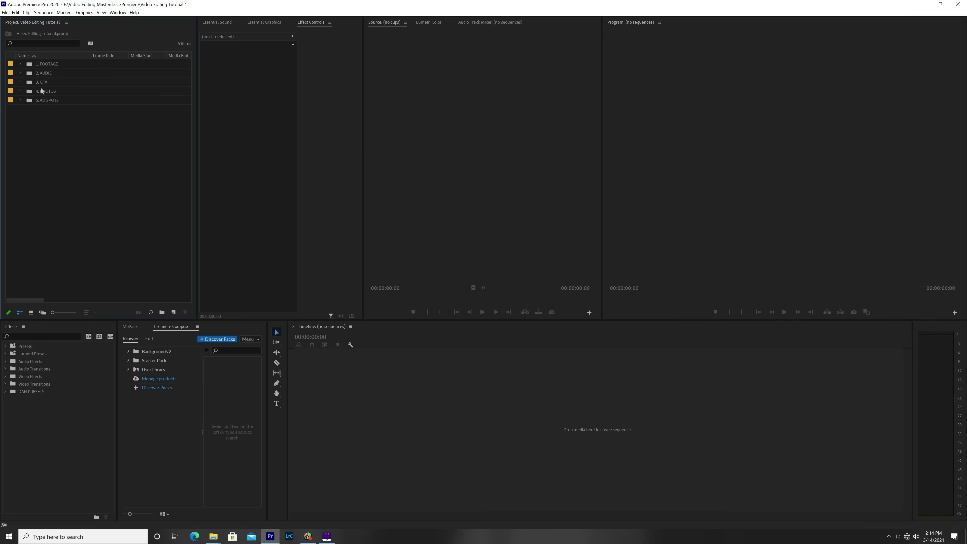
Step: Expand 1. FOOTAGE and browse the Music and SFX subfolders of the 2. AUDIO bin
left_click(21, 63)
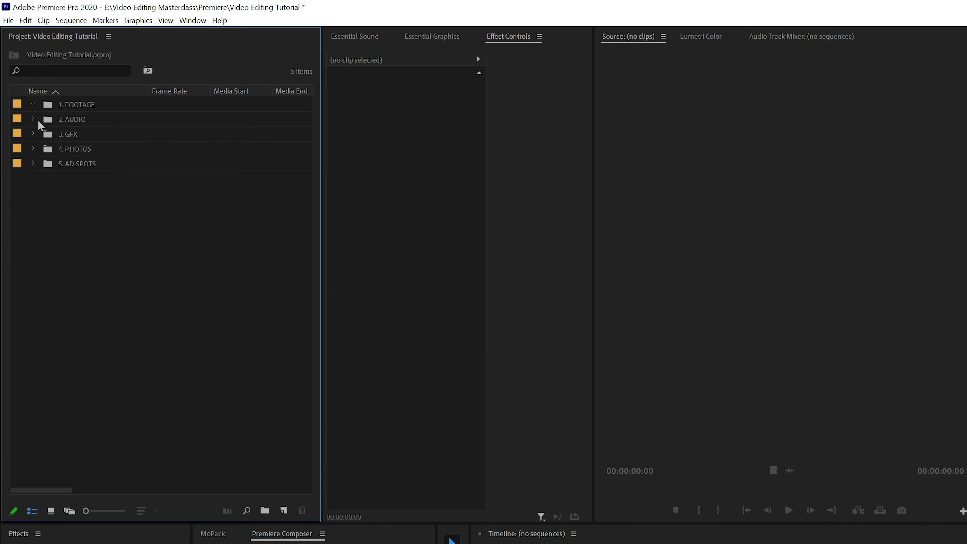
left_click(34, 118)
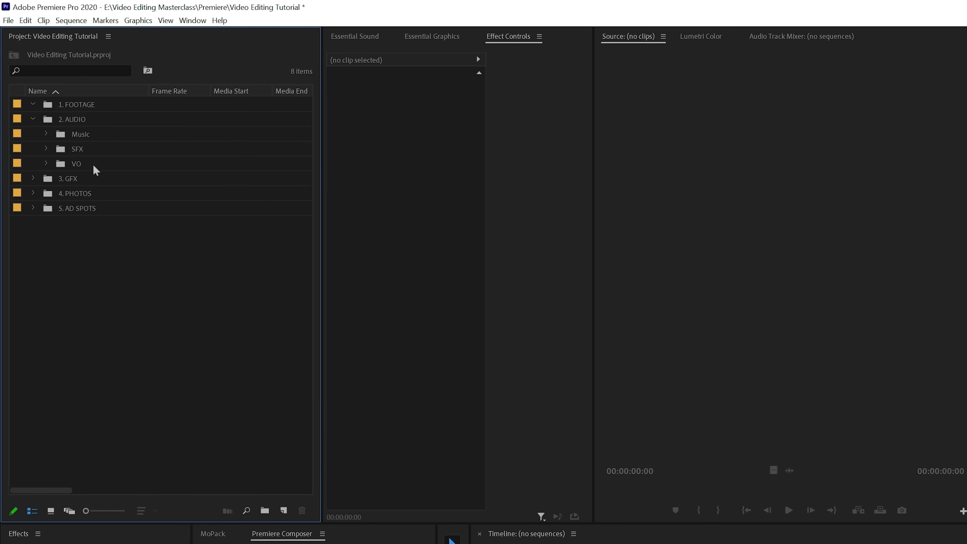
left_click(46, 134)
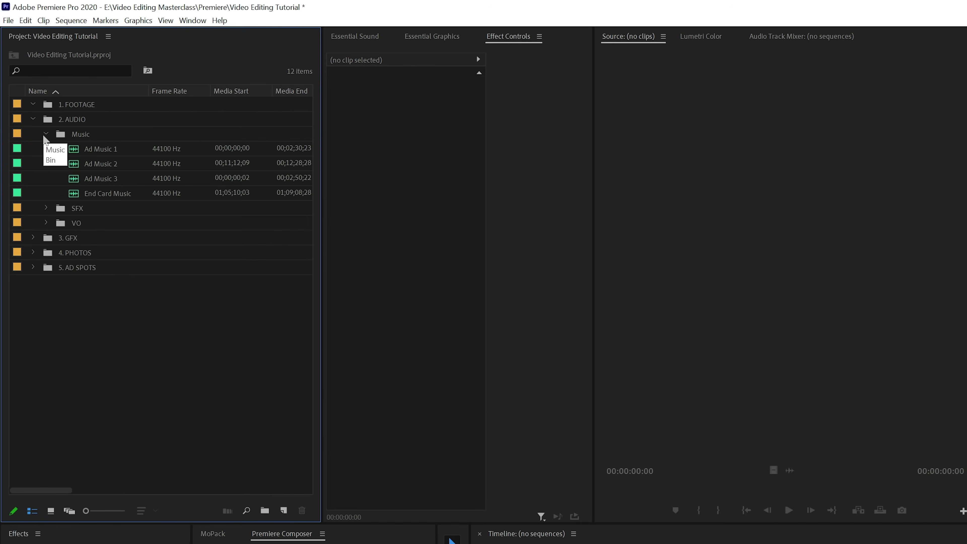
left_click(45, 133)
left_click(46, 149)
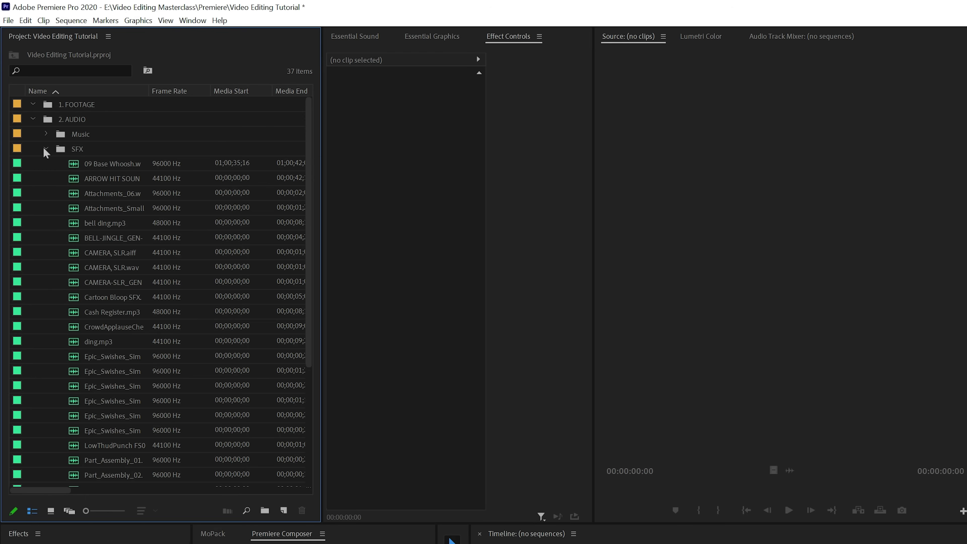
left_click(46, 149)
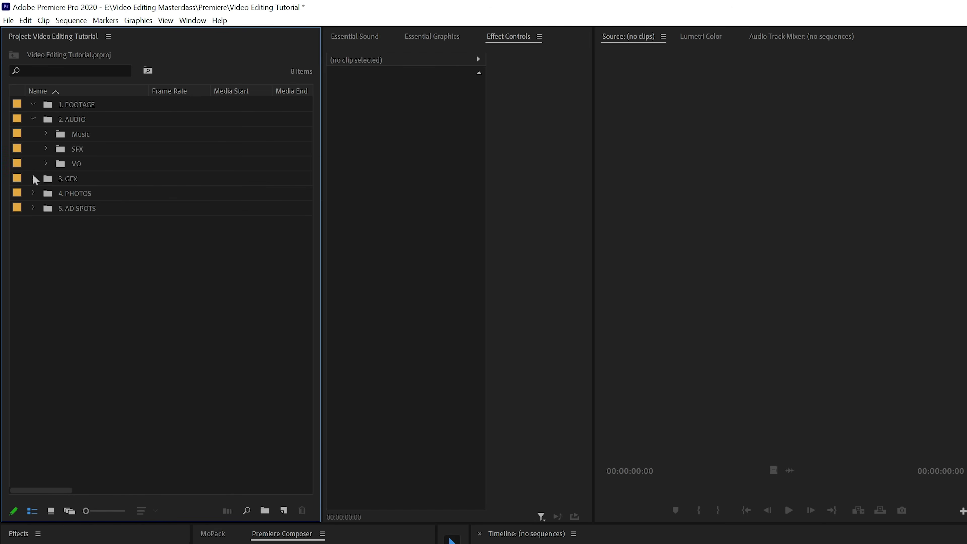
left_click(33, 119)
Step: In 3. GFX, preview the arrow-white copy.png graphic and skim the Mango Street end card clip
left_click(33, 133)
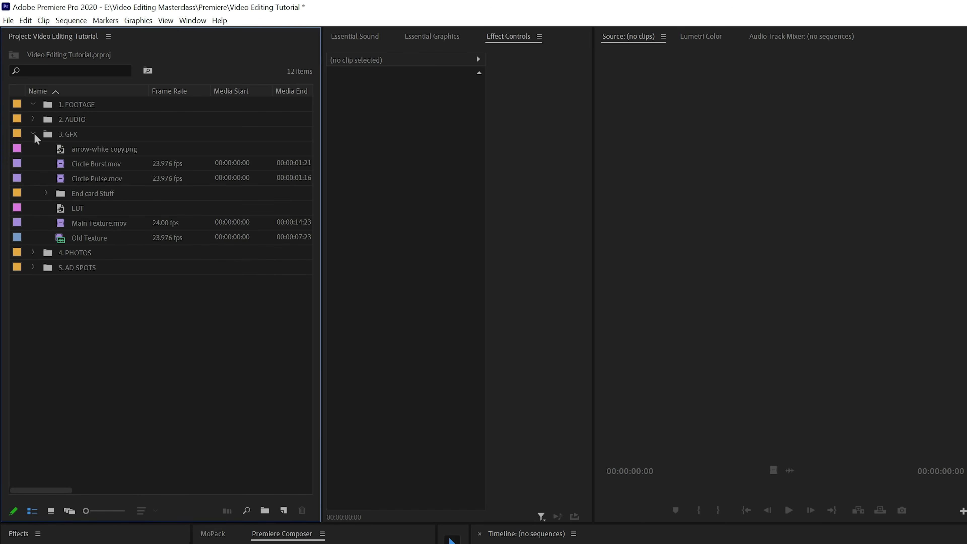
double_click(98, 145)
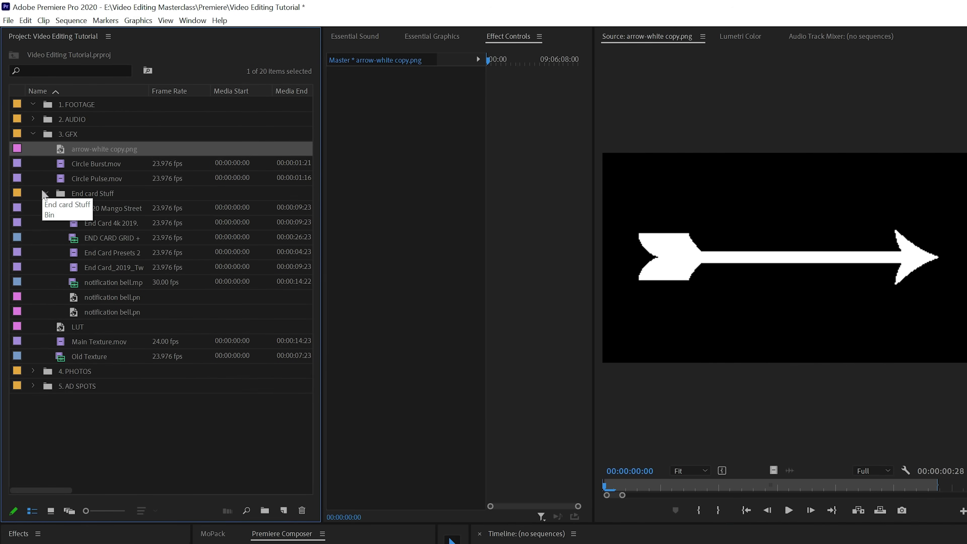
double_click(118, 209)
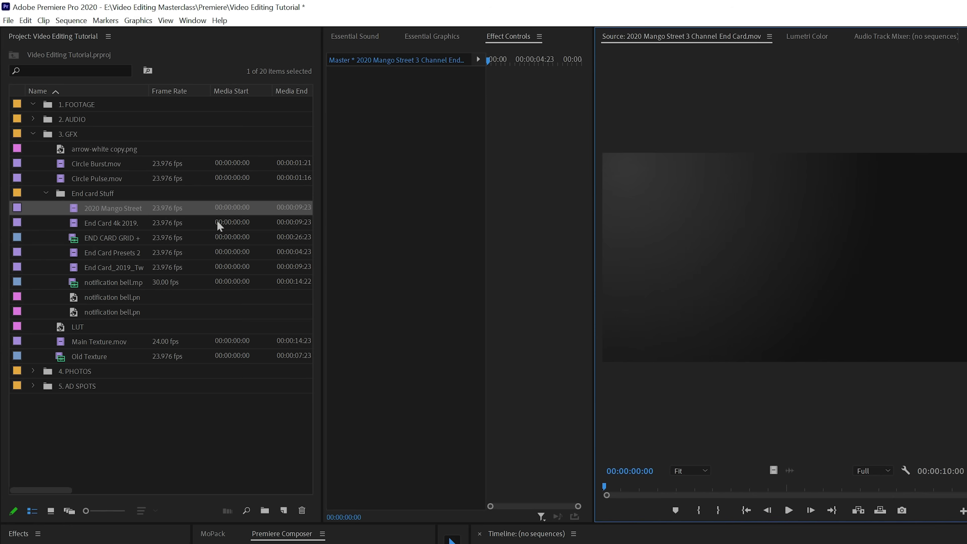
left_click_drag(665, 490, 545, 480)
Step: Collapse the End card Stuff, 3. GFX and 4. PHOTOS bins, then expand 5. AD SPOTS
left_click(46, 193)
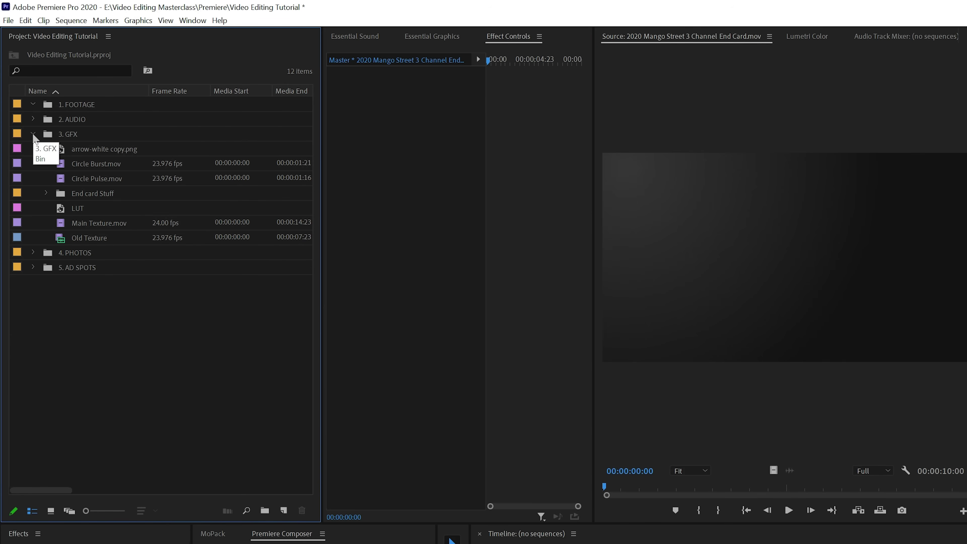
left_click(33, 134)
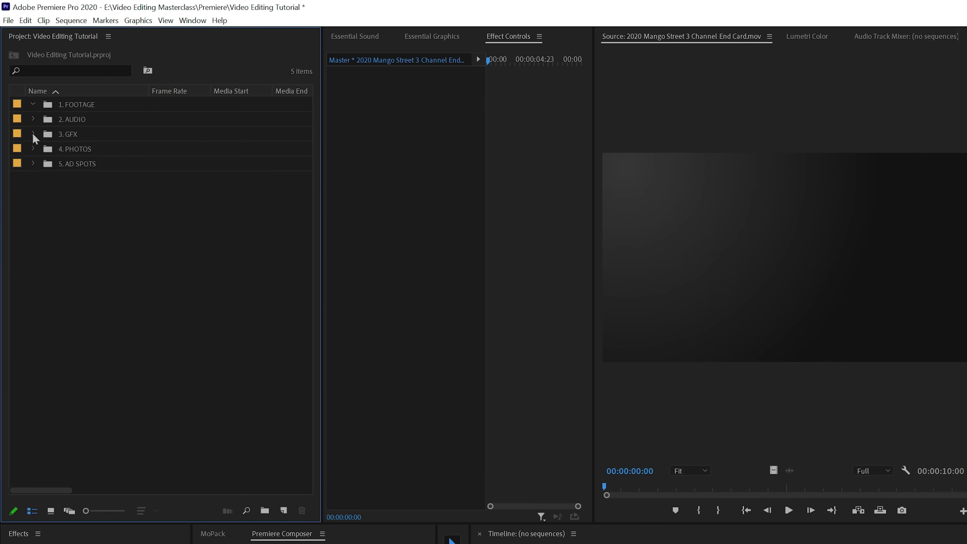
left_click(32, 152)
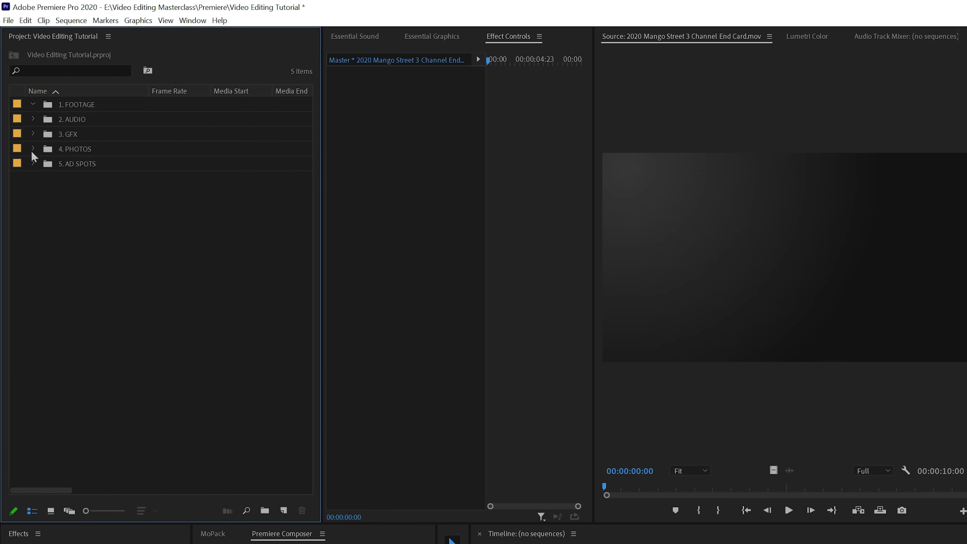
left_click(33, 164)
key("ctrl+shift+s")
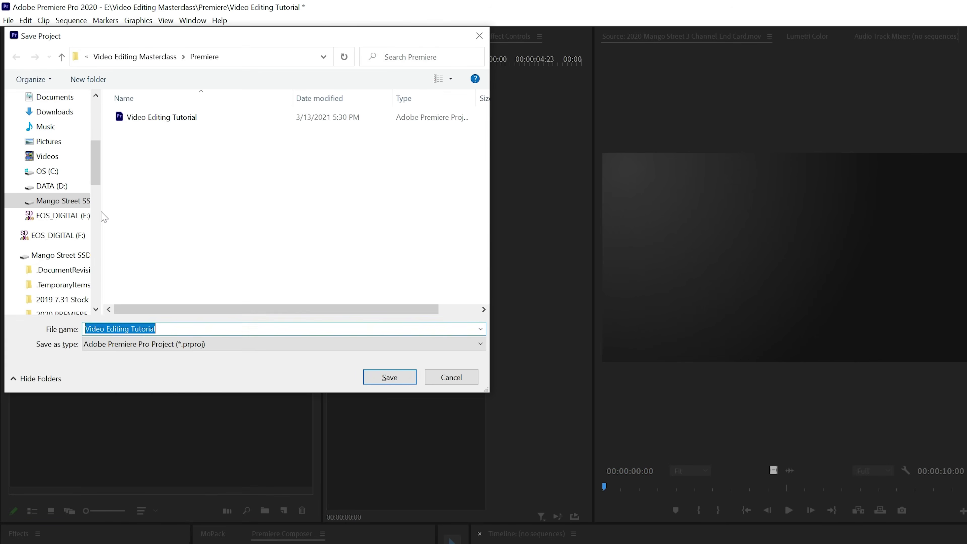
type("PREMIERE TEMPLATES")
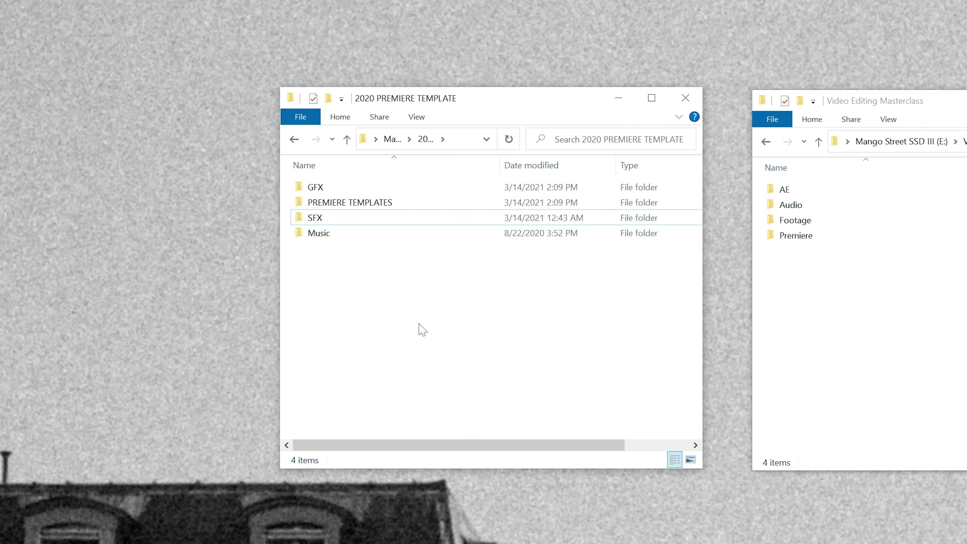
double_click(356, 203)
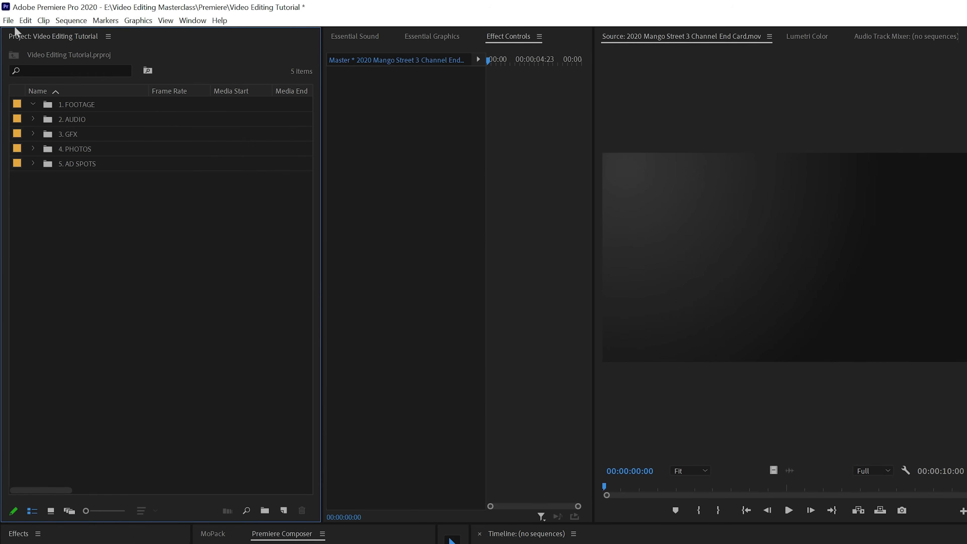
left_click(9, 21)
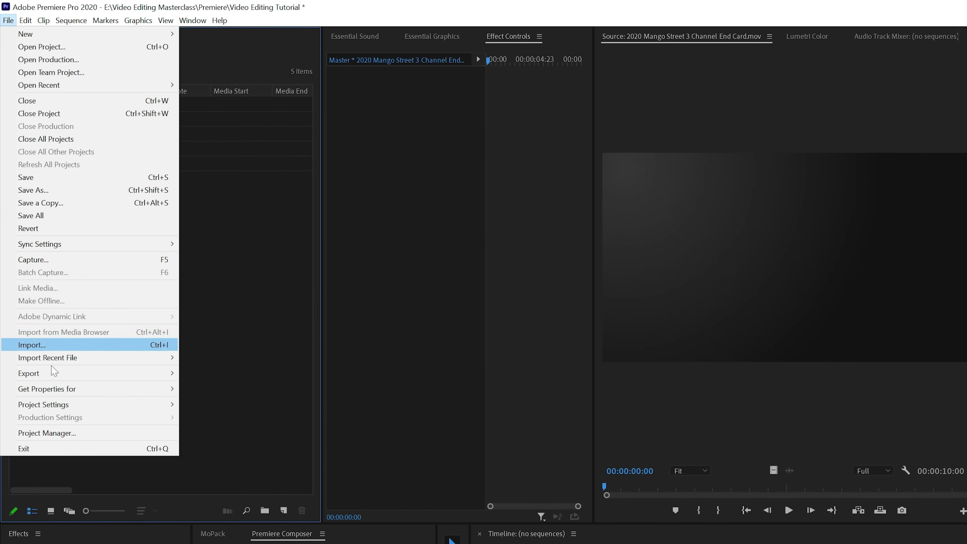
Step: Open the Scratch Disks settings and browse to the DATA (D:) drive for Video Previews
mouse_move(149, 406)
left_click(221, 417)
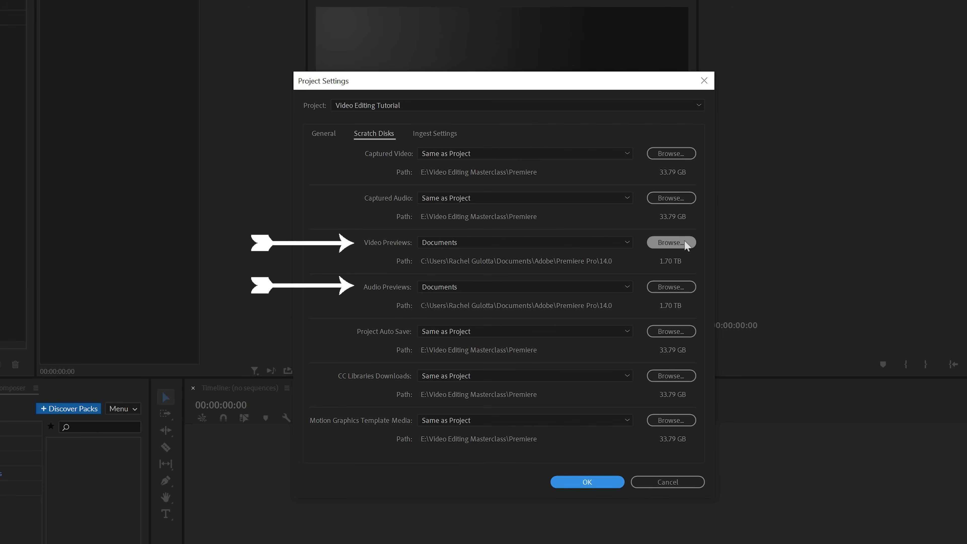
left_click(670, 242)
left_click(345, 298)
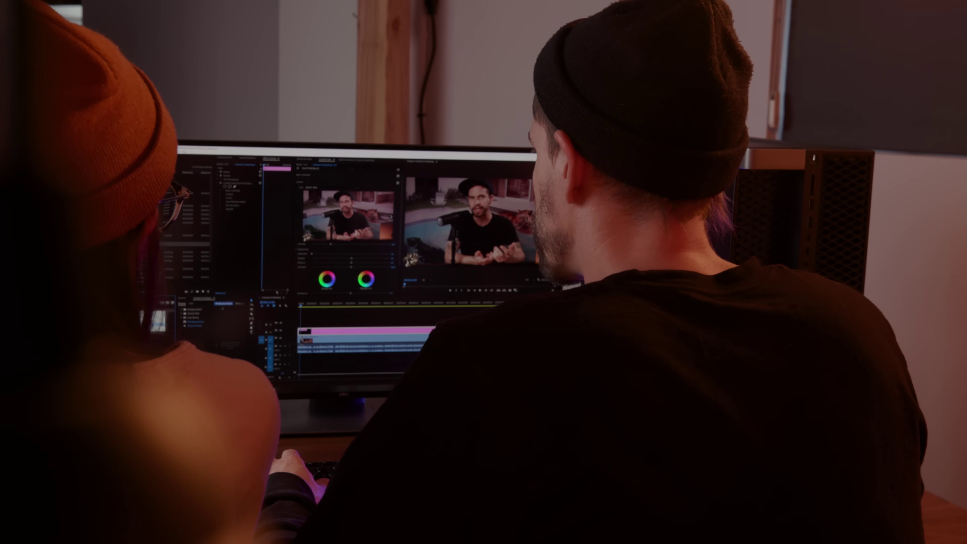
Step: Right-click inside the scratch disk folder browser
right_click(250, 184)
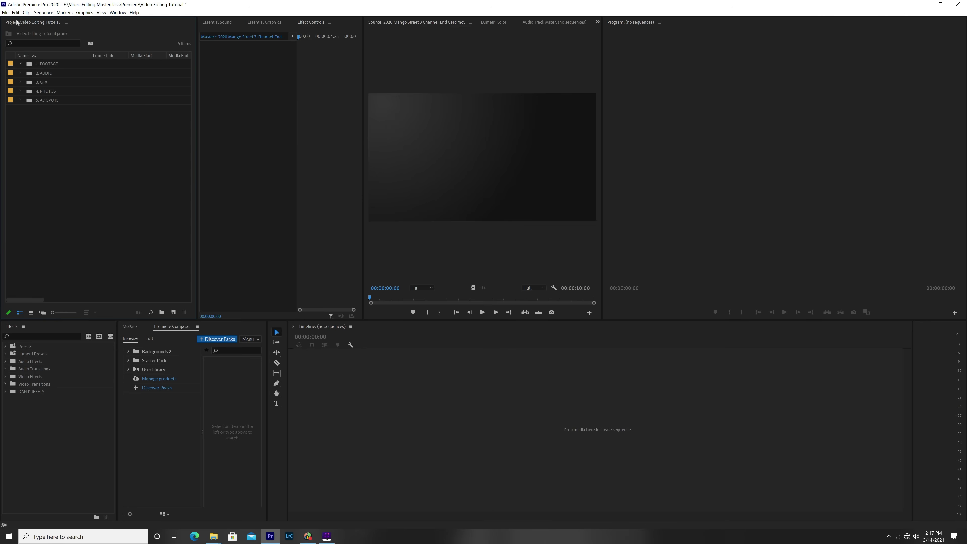
left_click(16, 13)
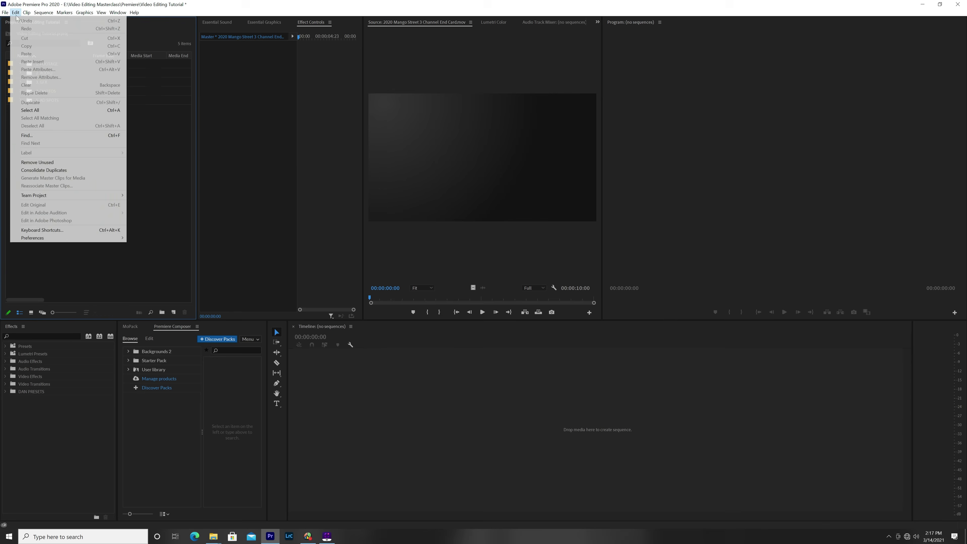
left_click(84, 230)
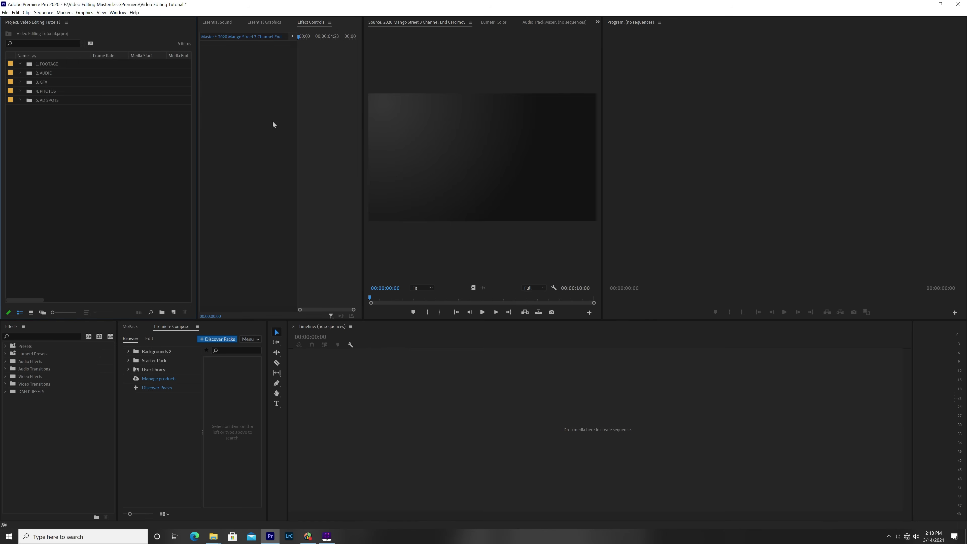
left_click(219, 23)
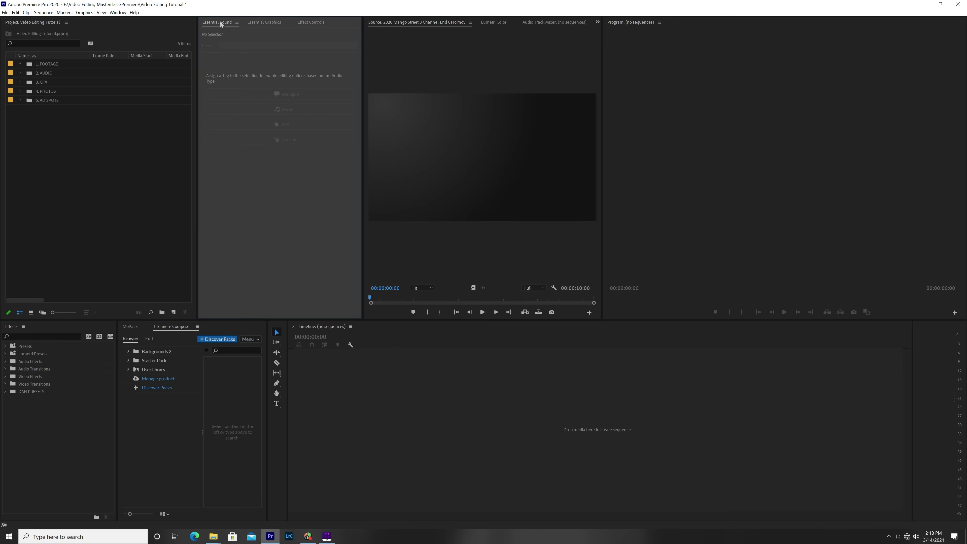
left_click(256, 22)
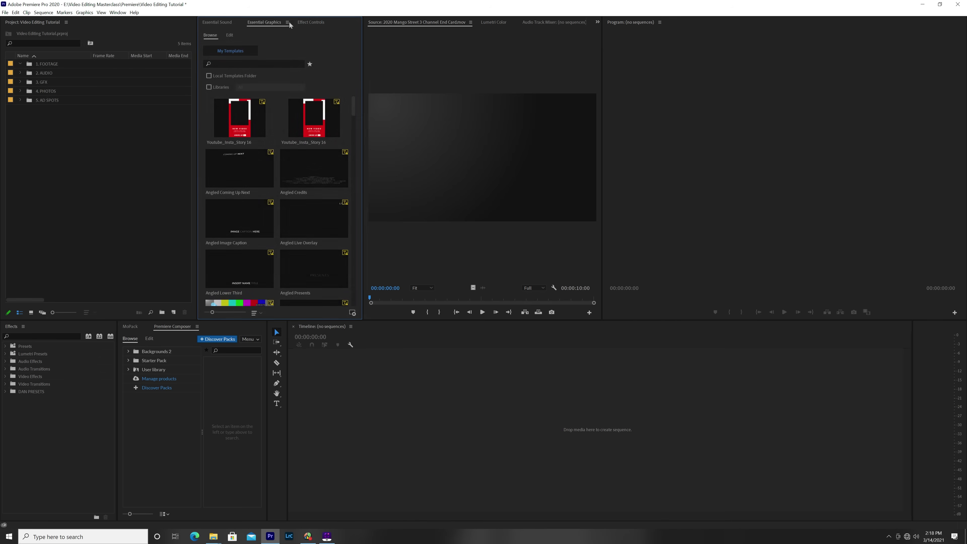
left_click(311, 22)
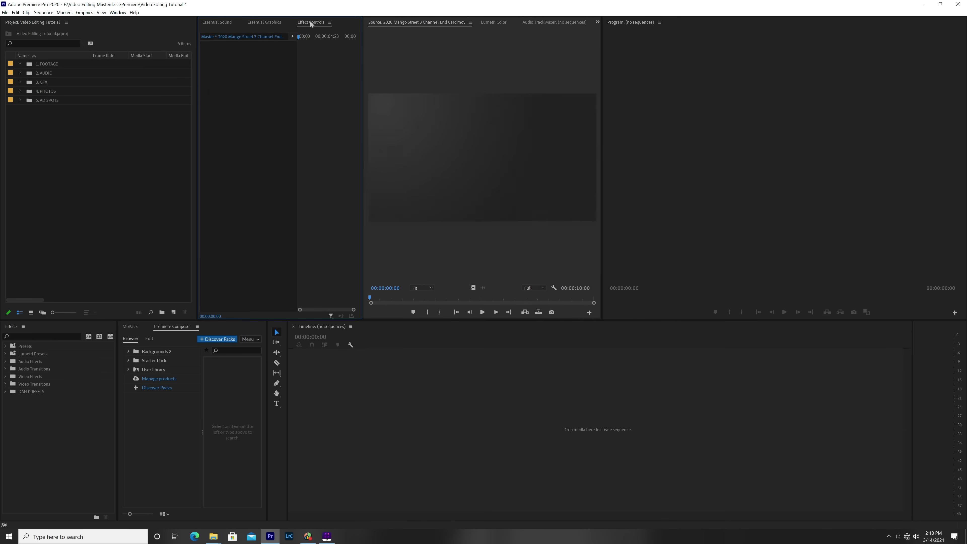
left_click(394, 23)
left_click(495, 23)
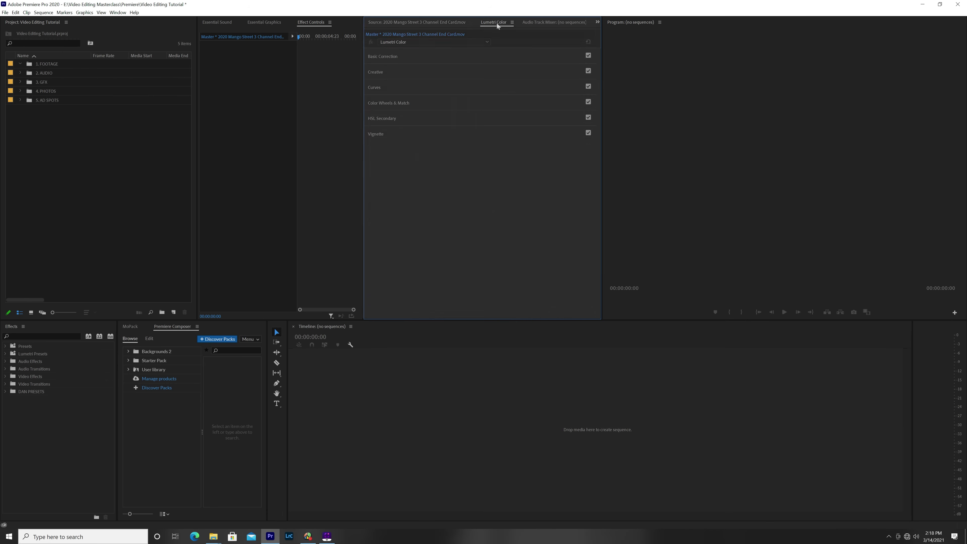
left_click(544, 24)
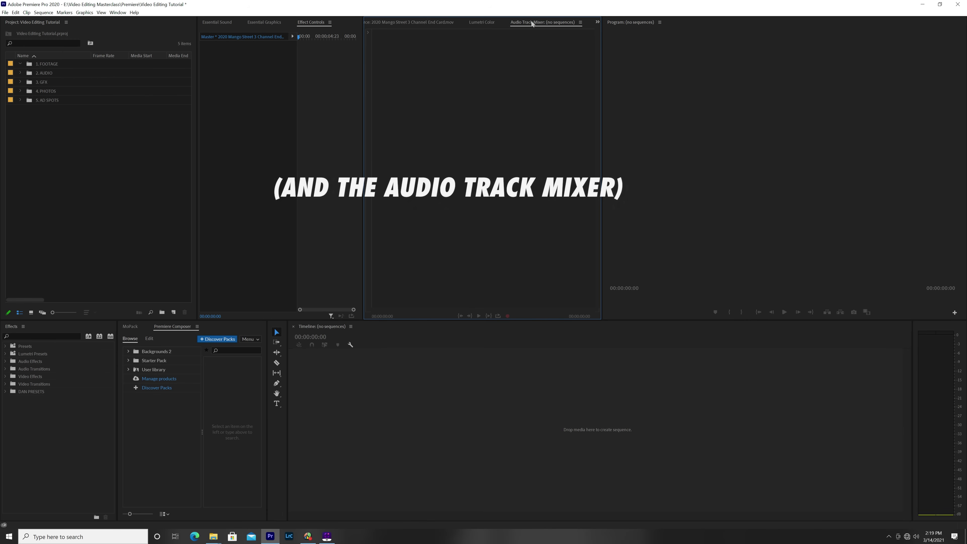
left_click(427, 22)
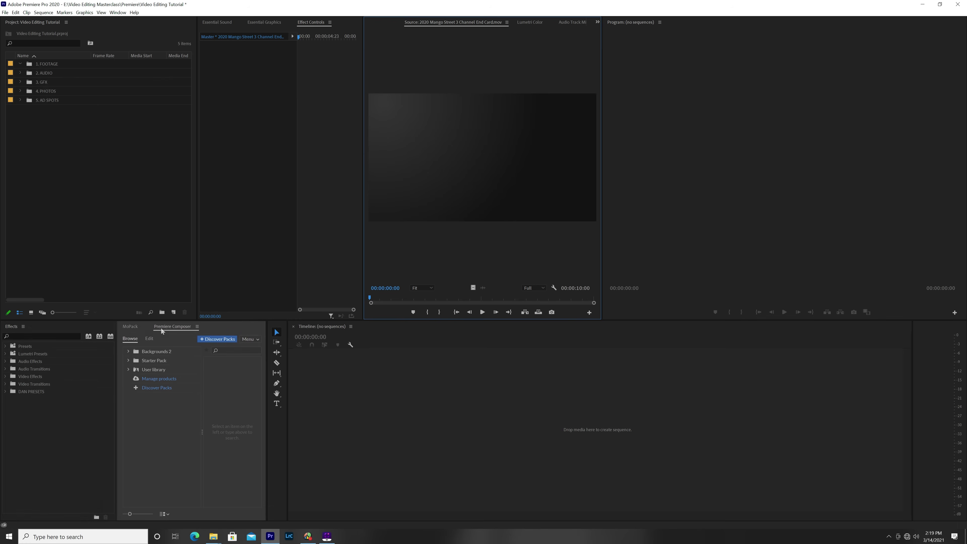
left_click(131, 327)
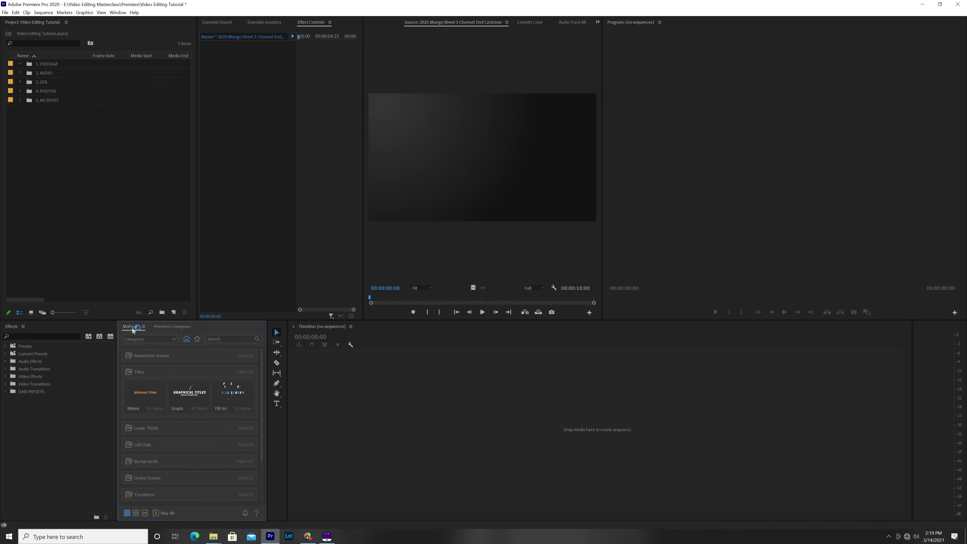
left_click(167, 327)
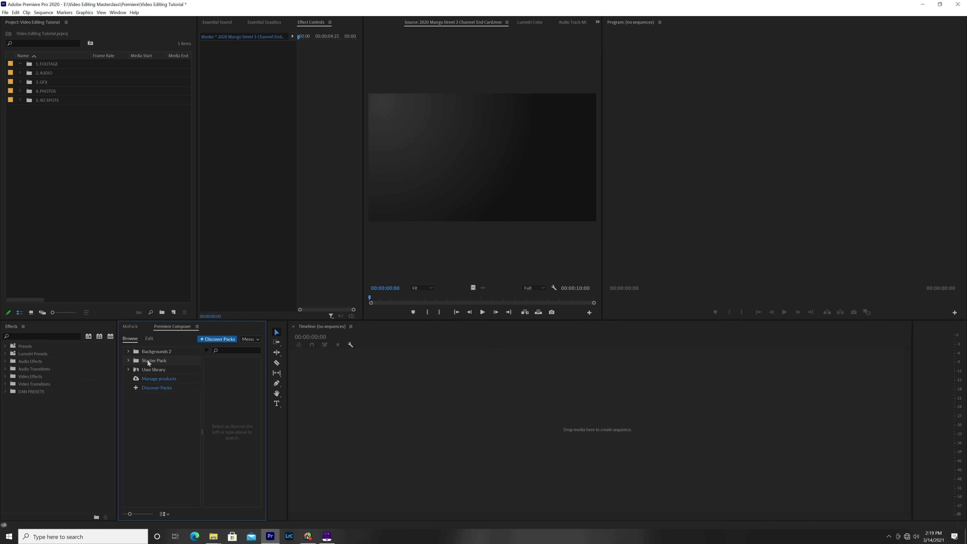
left_click(129, 359)
left_click(155, 370)
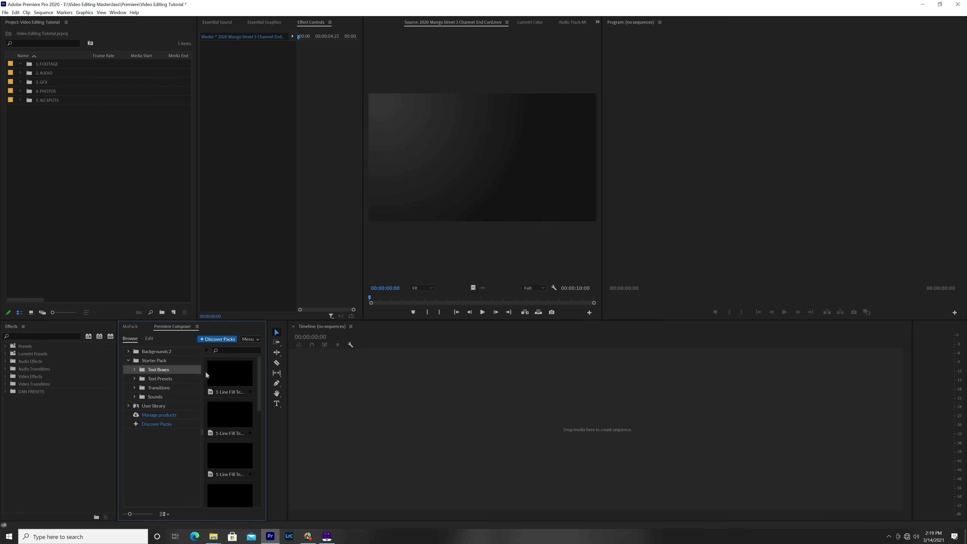
left_click(128, 361)
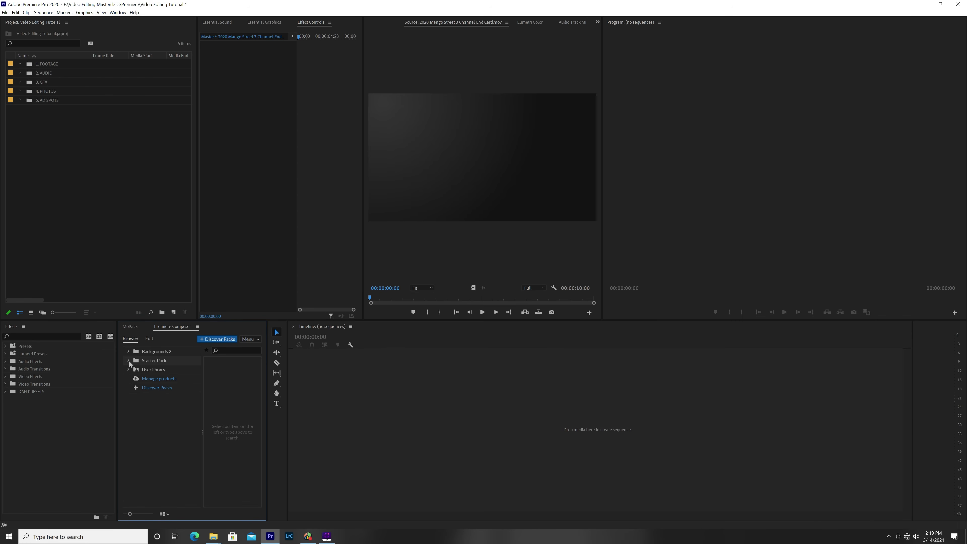
left_click(128, 352)
left_click(127, 352)
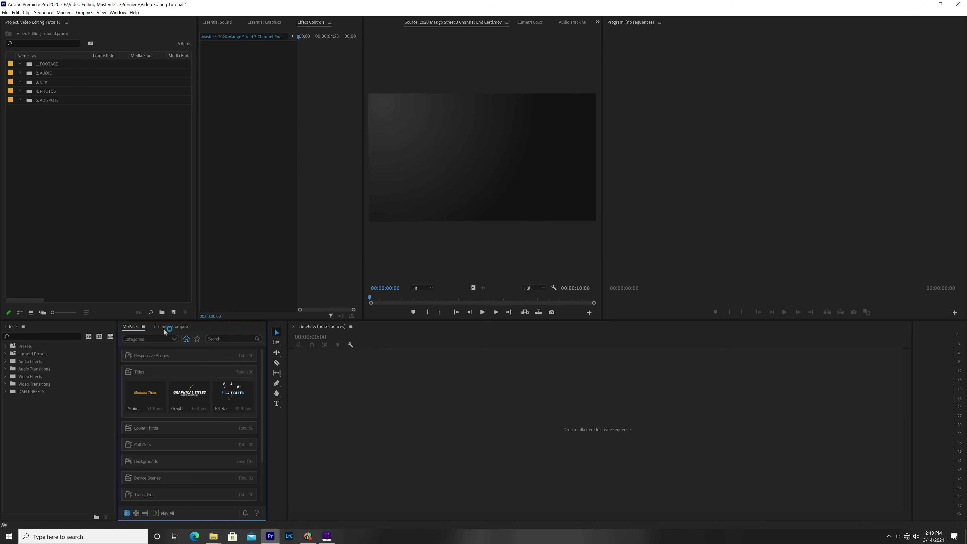
left_click(168, 327)
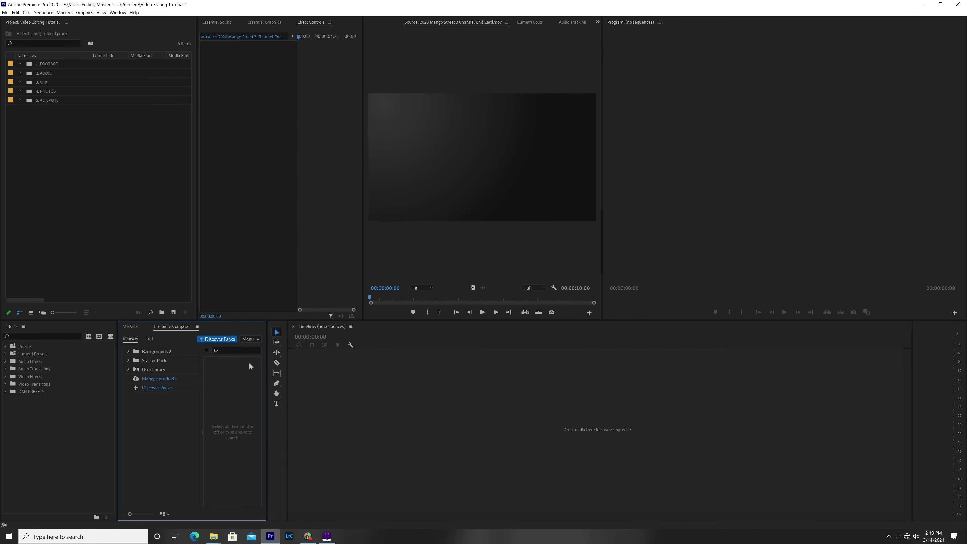
left_click(376, 405)
left_click(924, 390)
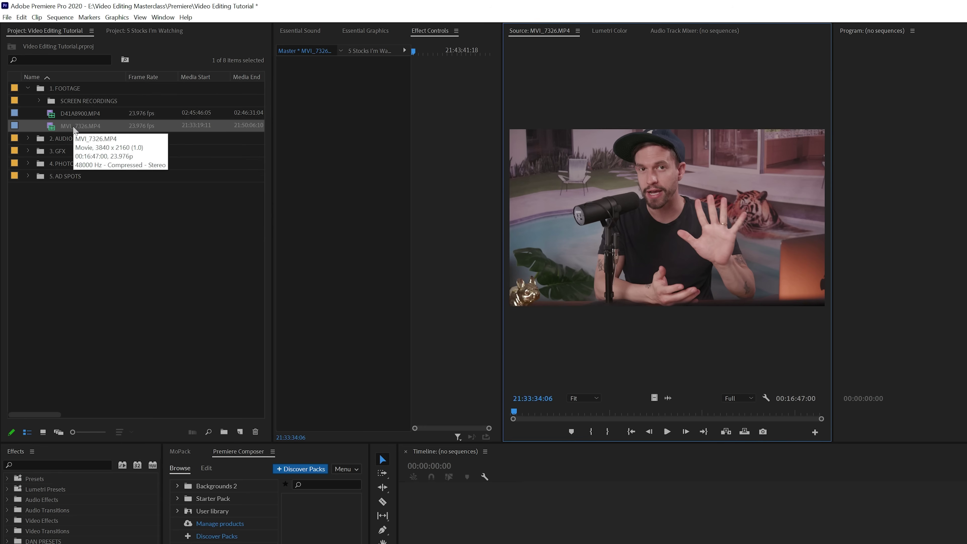
Step: Create a sequence from MVI_7326.MP4, name it 'Video Editing Tutorial', and keep preview resolution at 1/2
left_click(74, 129)
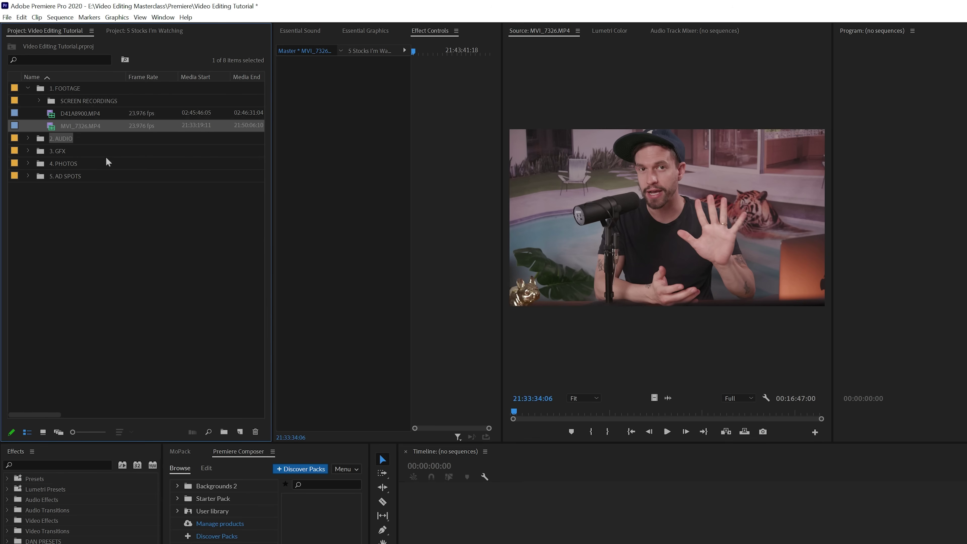
left_click_drag(208, 318, 240, 431)
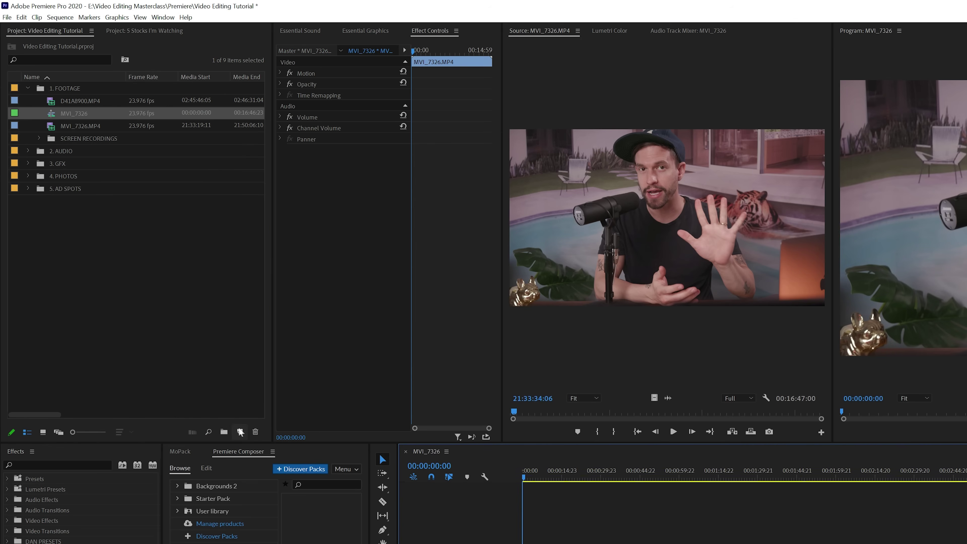
left_click(73, 113)
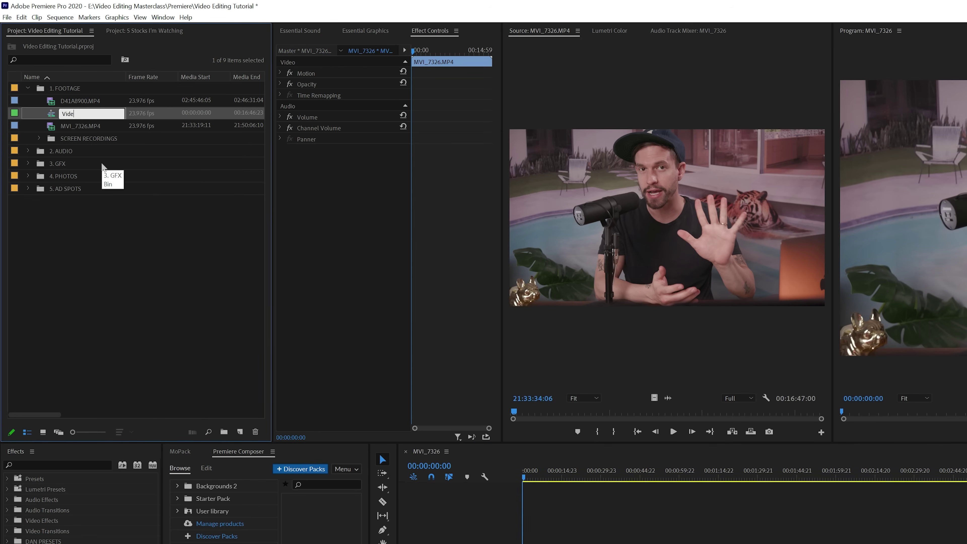
type("Video Editing Tutorial")
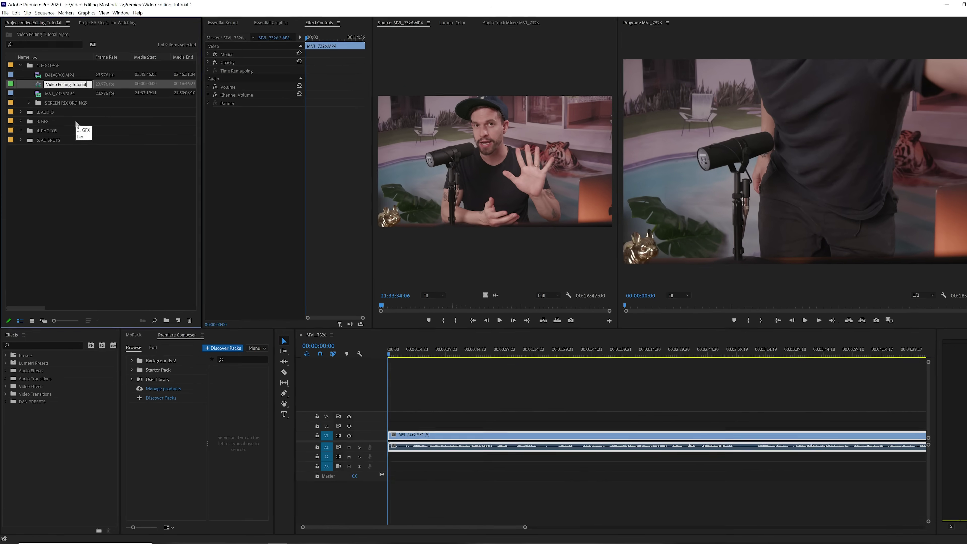
key("Tab")
left_click(79, 145)
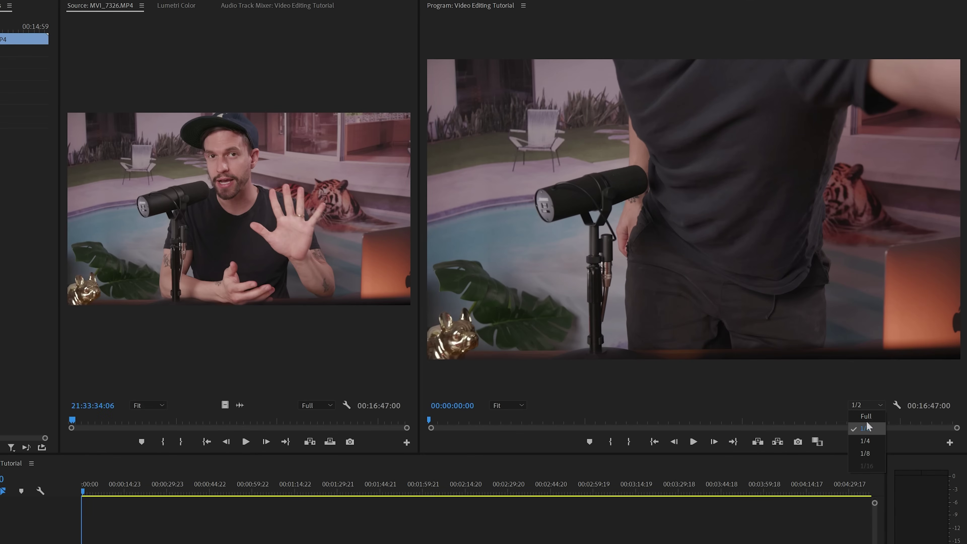
left_click(870, 427)
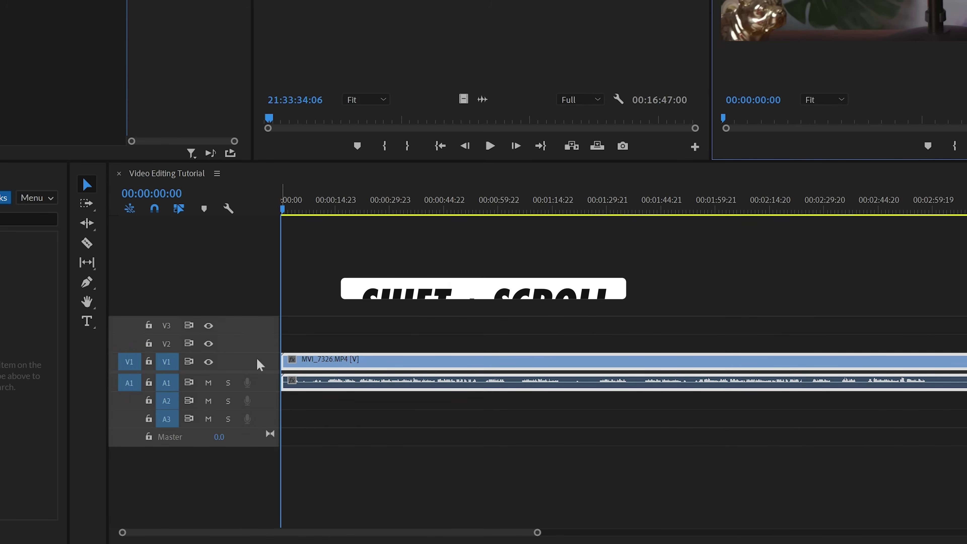
Step: Enlarge the video and audio tracks, then play the start of the sequence and stop
scroll(256, 356, "up", 2, "shift")
scroll(256, 356, "up", 2, "shift")
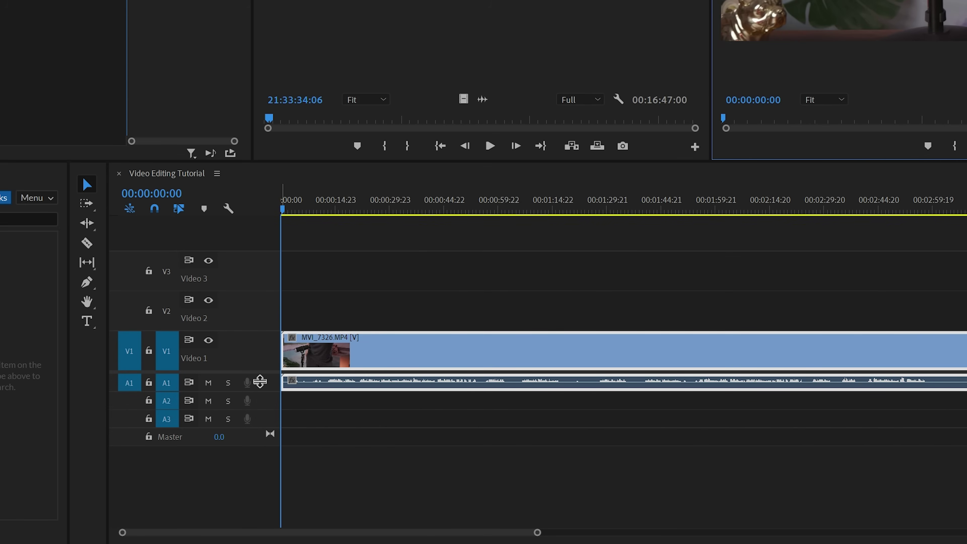
scroll(259, 381, "up", 3, "shift")
scroll(259, 381, "up", 1, "shift")
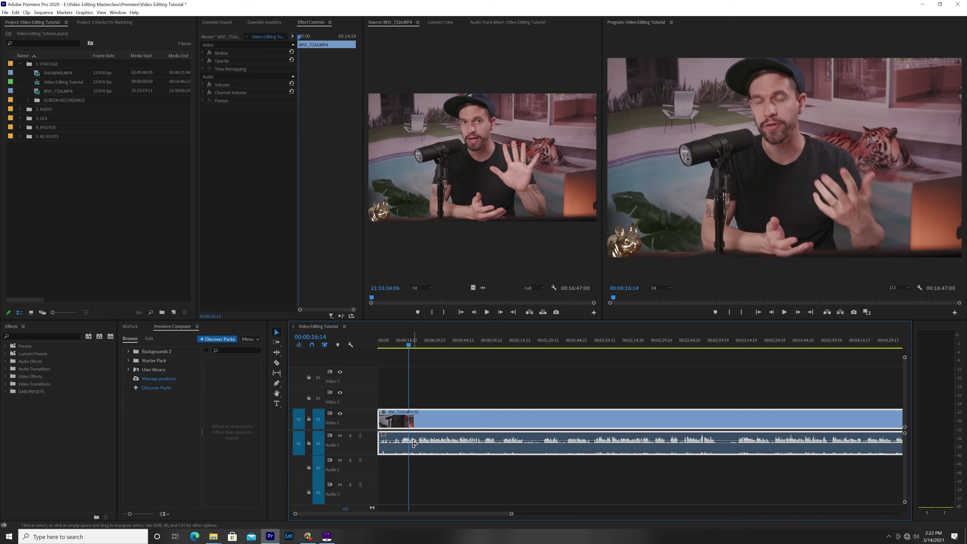
key("space")
key("space")
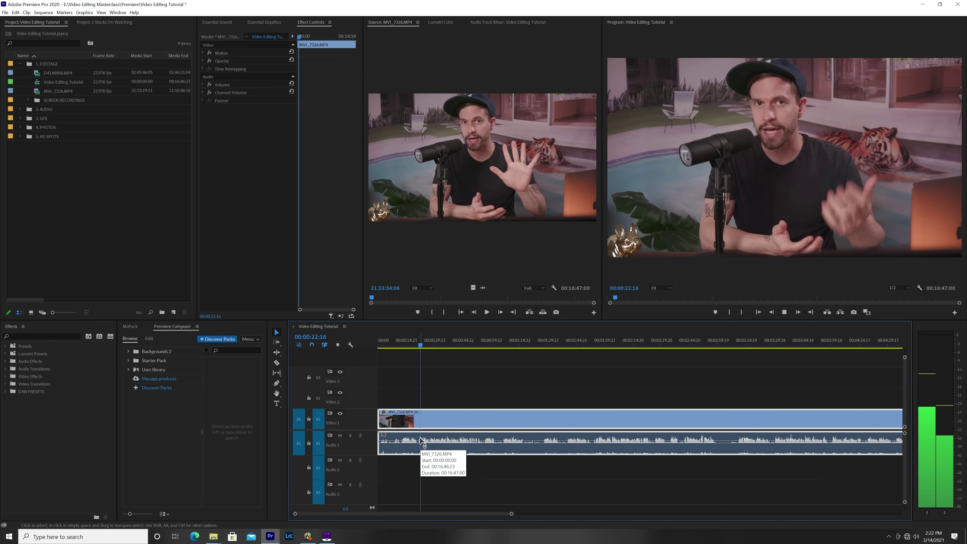
key("space")
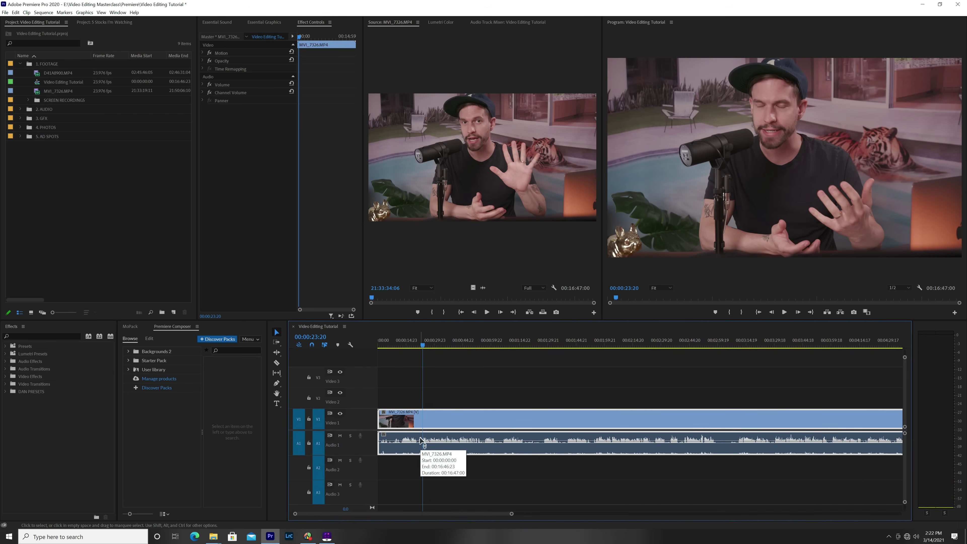
Step: Map the A1 clip's right channel to the left source channel so both sides match
right_click(444, 441)
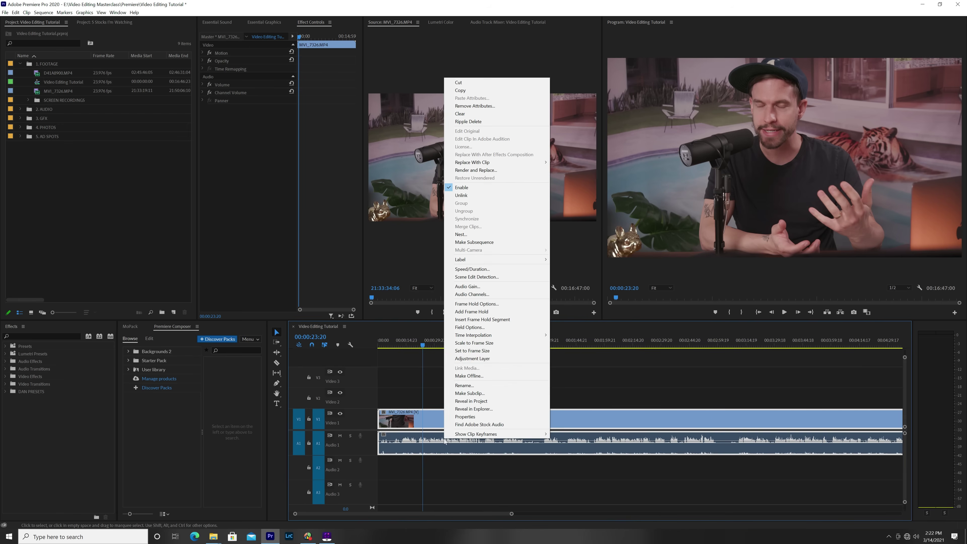
left_click(508, 295)
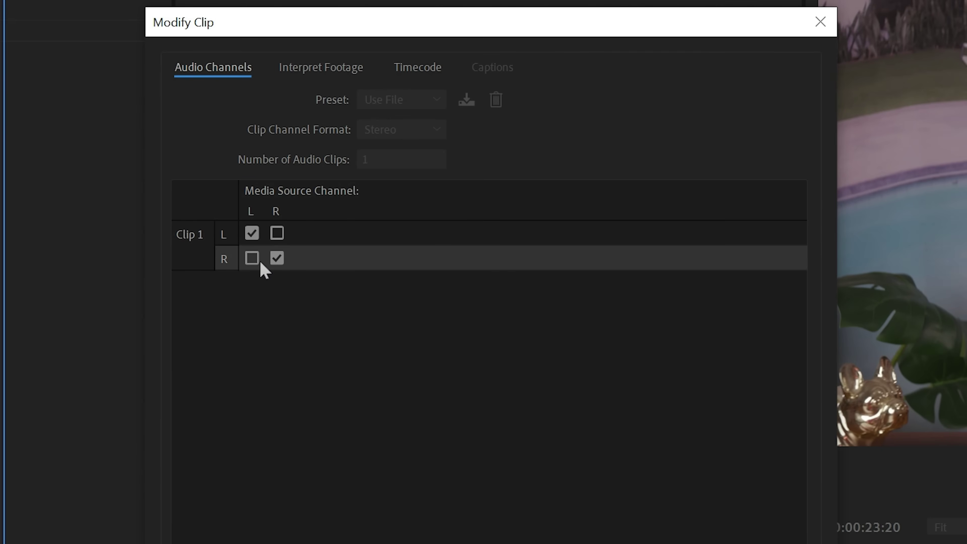
left_click(251, 258)
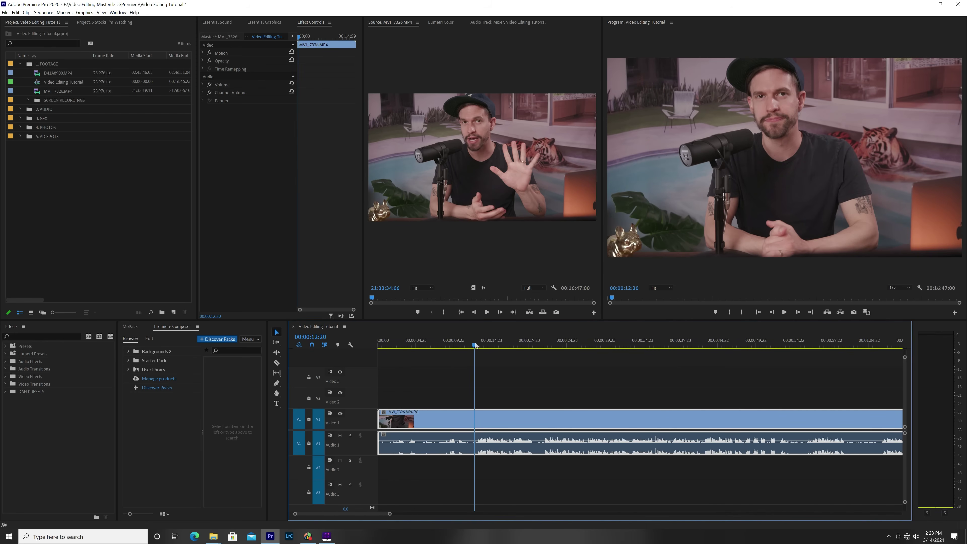
Step: Ripple-trim away everything before the good take starts
left_click(475, 346)
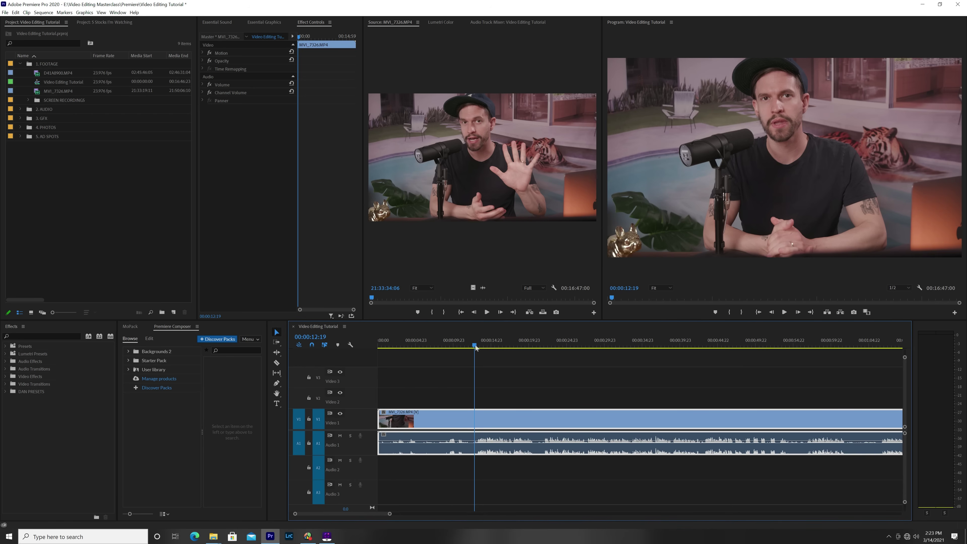
key("q")
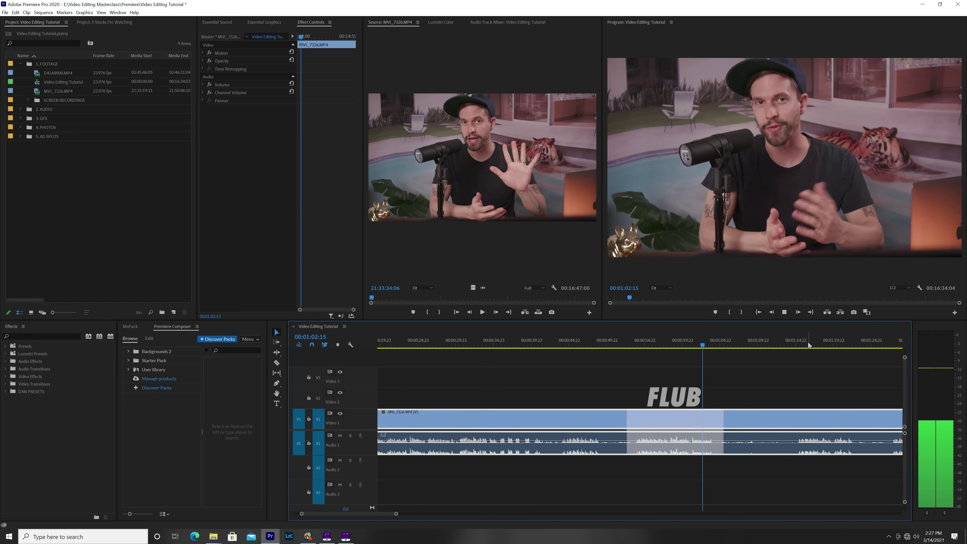
left_click(789, 343)
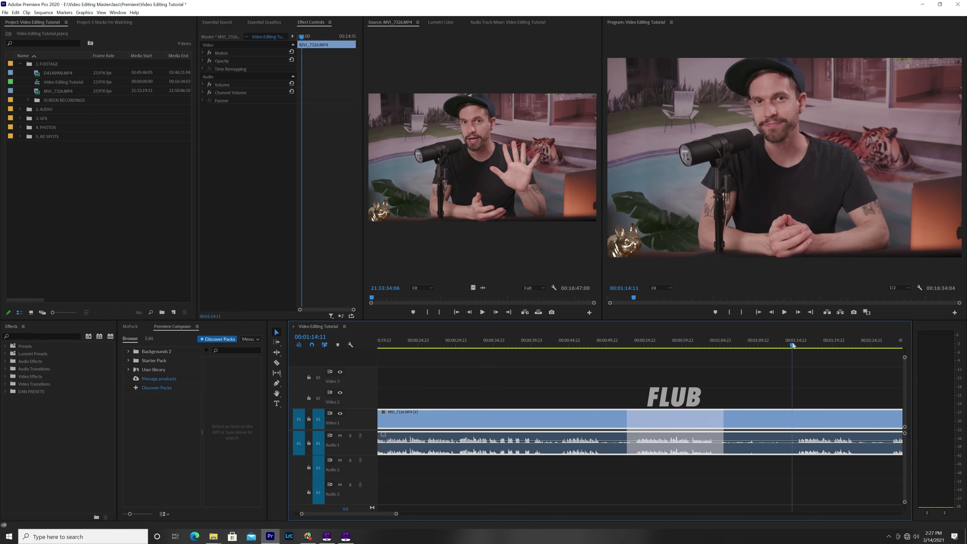
Step: Cut out the flub up to about 1:14:20 and play back to check the edit
left_click(601, 344)
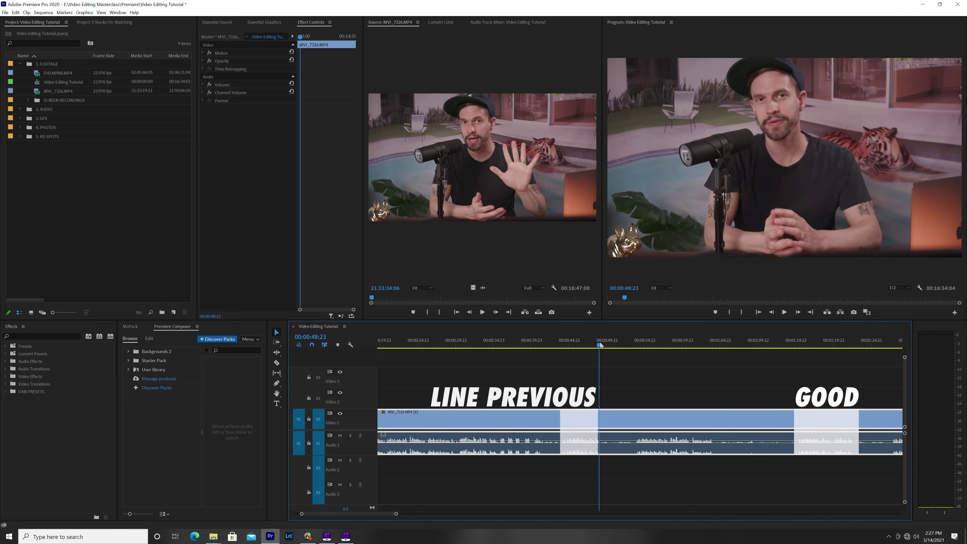
key("ctrl+k")
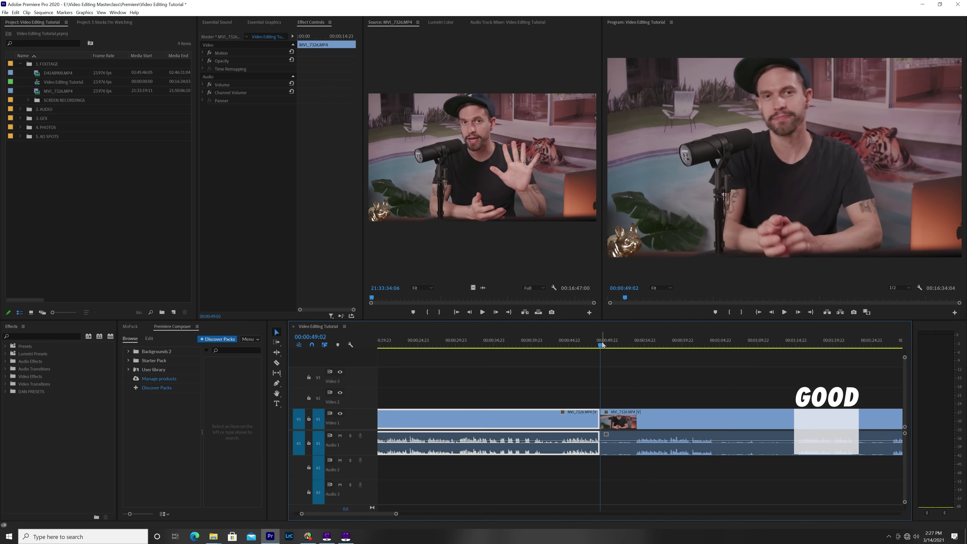
left_click_drag(789, 340, 796, 341)
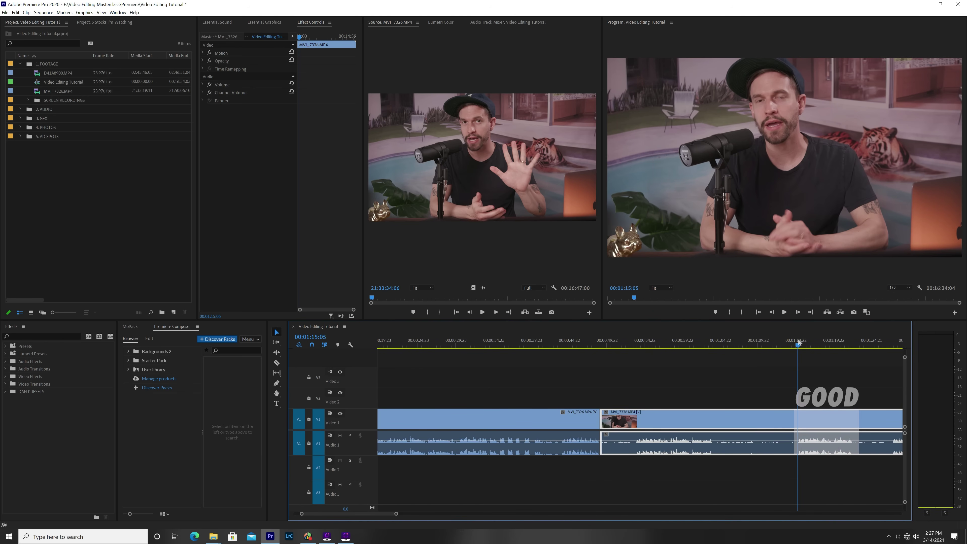
key("q")
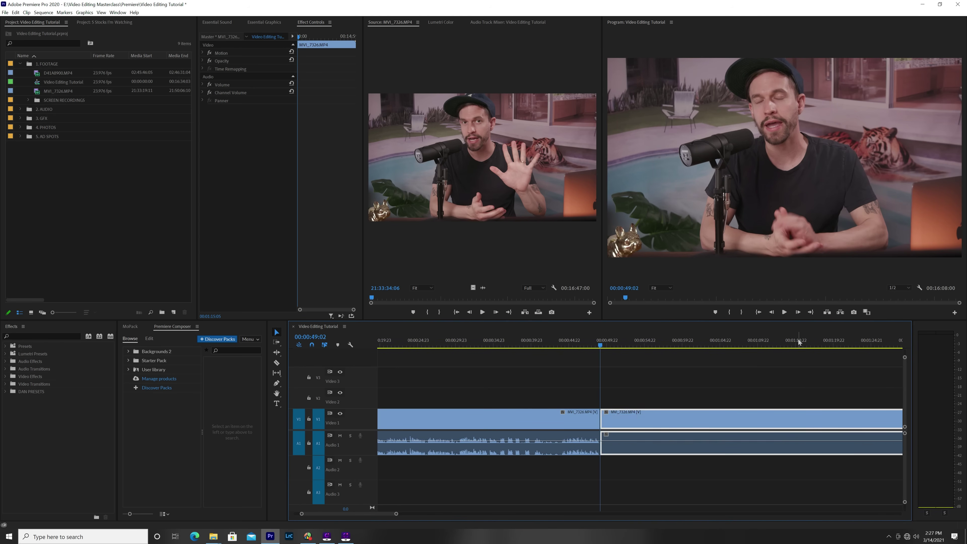
key("space")
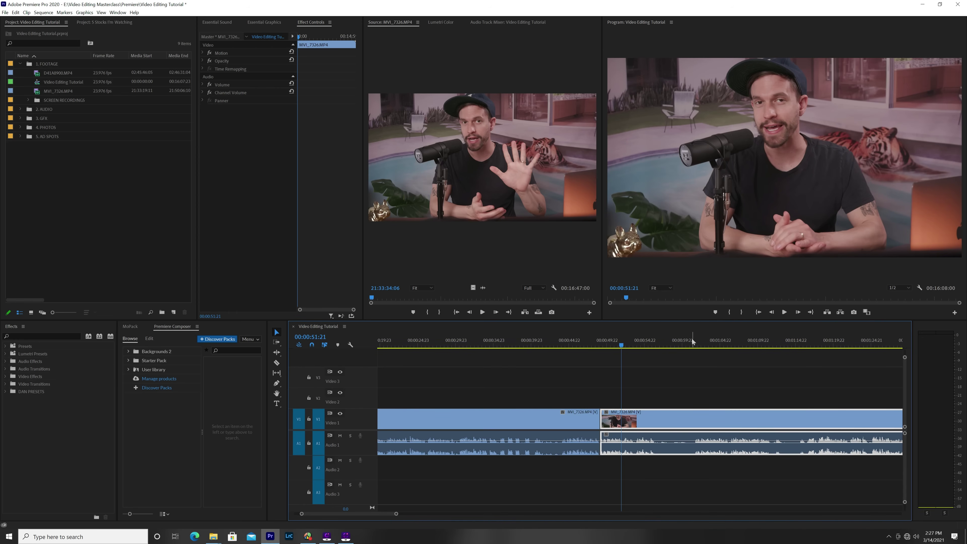
left_click(692, 342)
key("space")
key("ctrl+z")
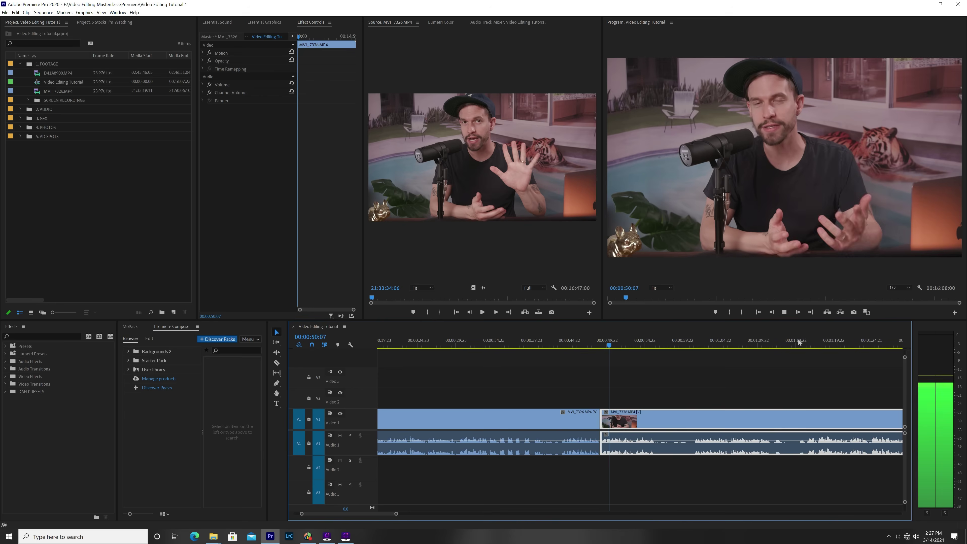
key("space")
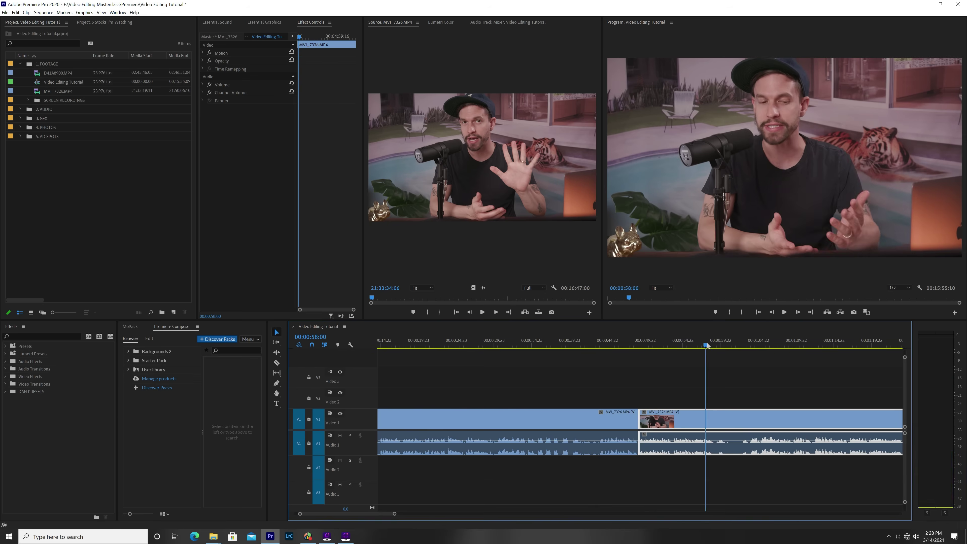
key("ctrl+z")
Step: Split at 00:02:19:12 and ripple-delete the bad takes after the playhead
left_click_drag(671, 340, 826, 340)
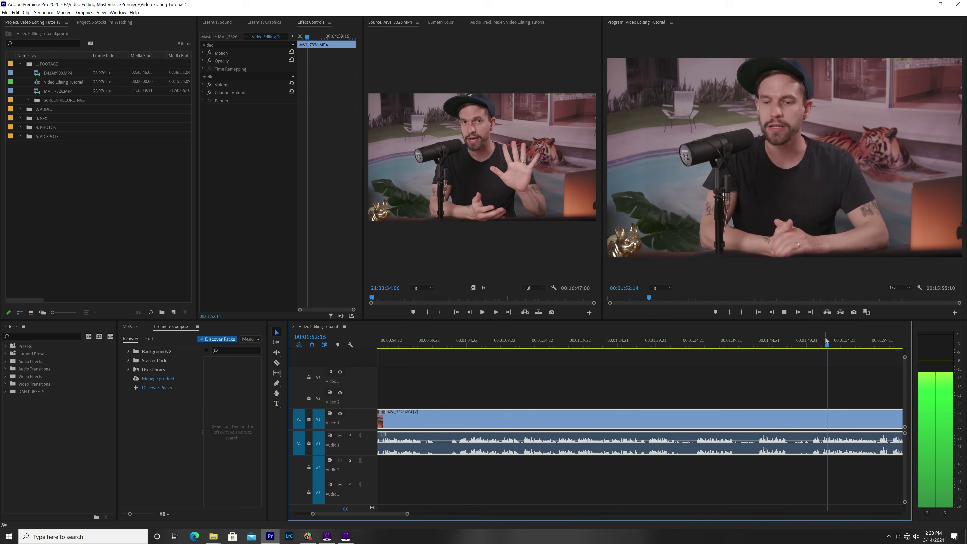
key("minus")
key("minus")
left_click_drag(670, 341, 570, 341)
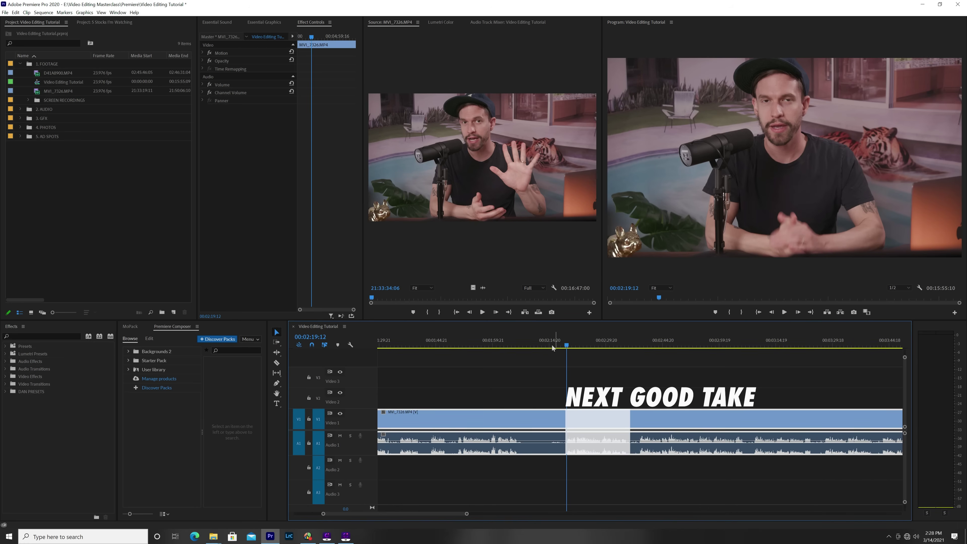
key("ctrl+k")
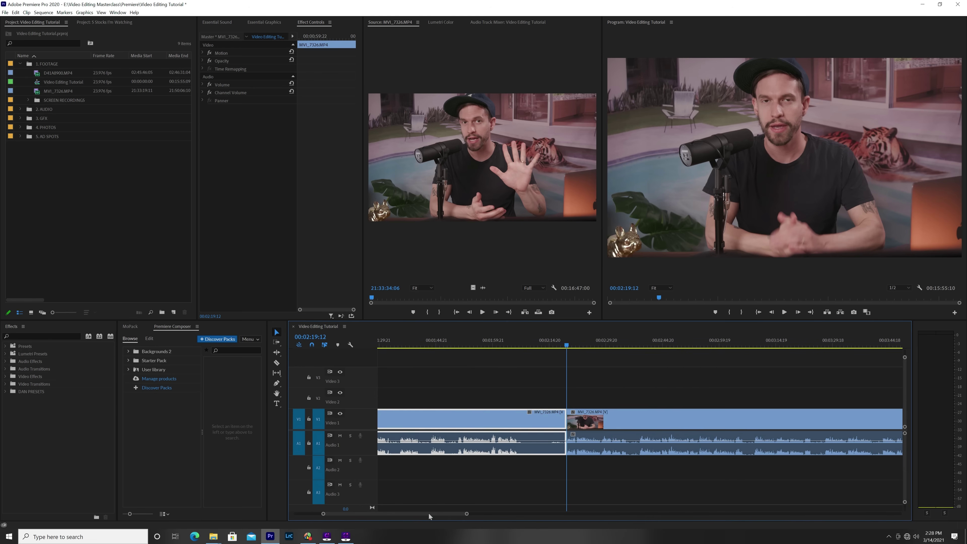
left_click_drag(428, 512, 409, 511)
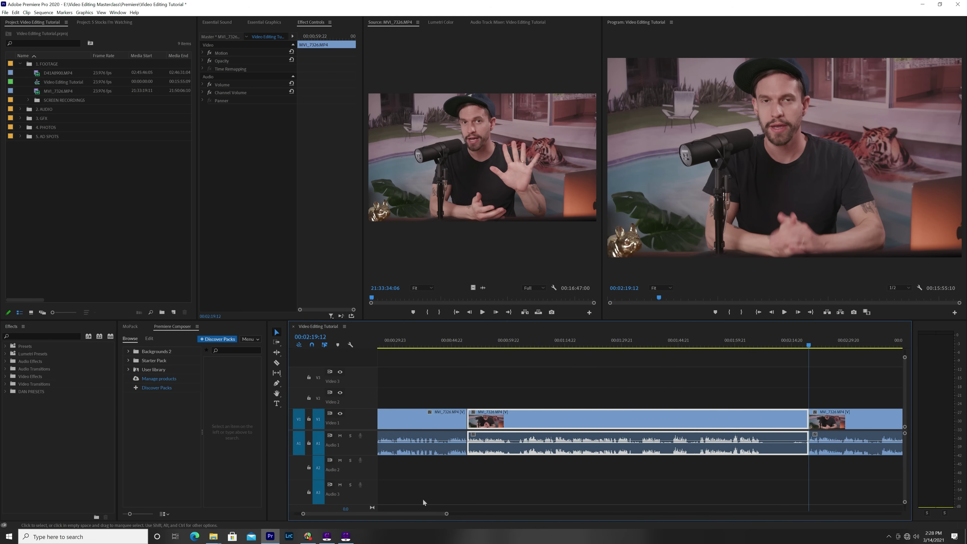
left_click(510, 342)
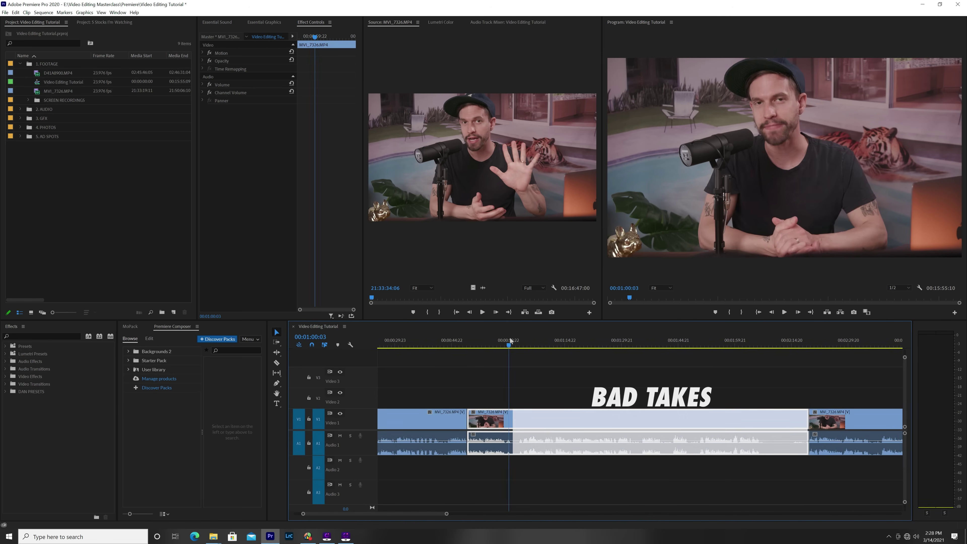
key("space")
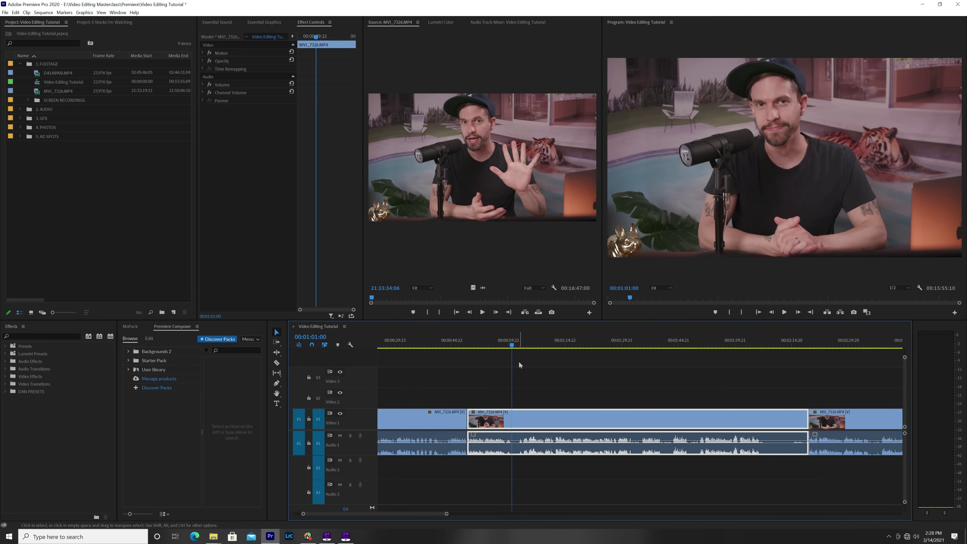
key("w")
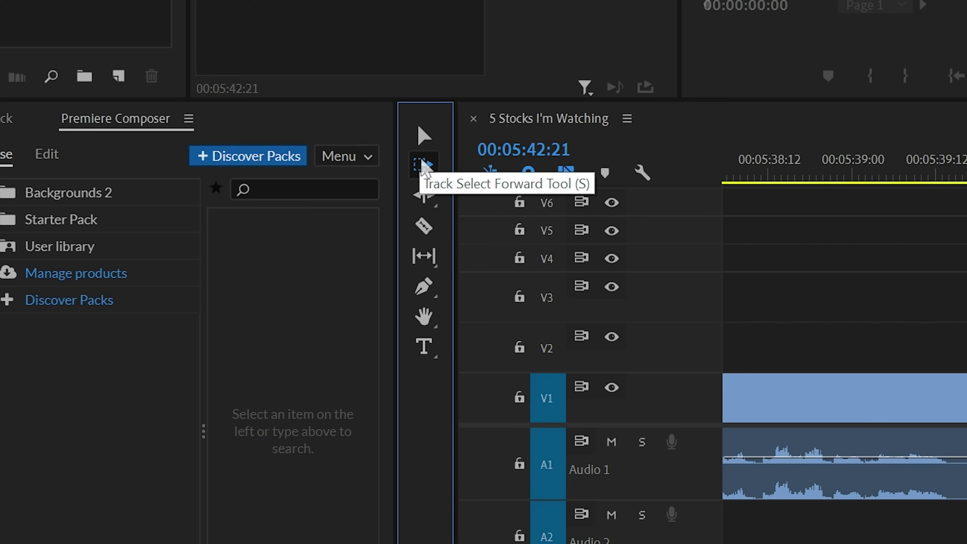
Step: Select all V1 and A1 clips after the cut and shift them six frames later
left_click(424, 166)
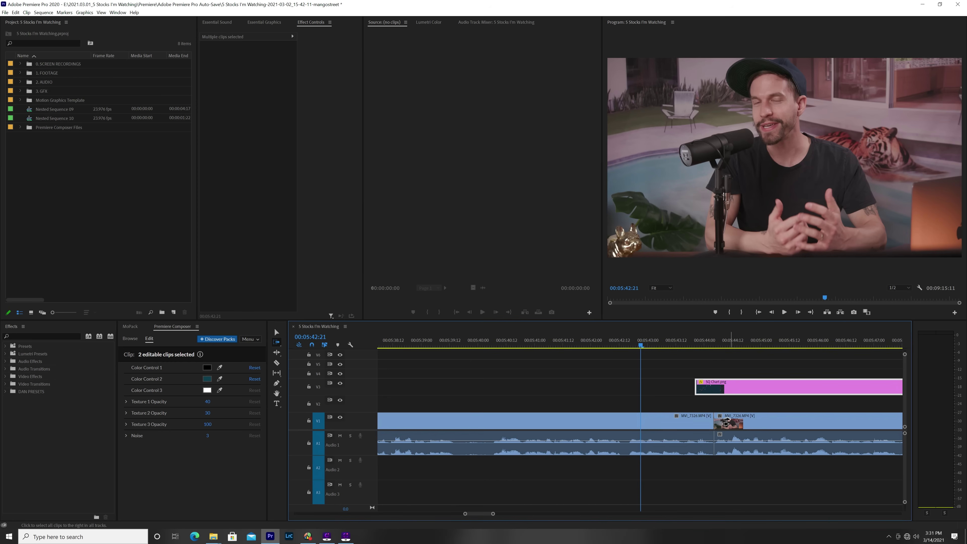
left_click(725, 422)
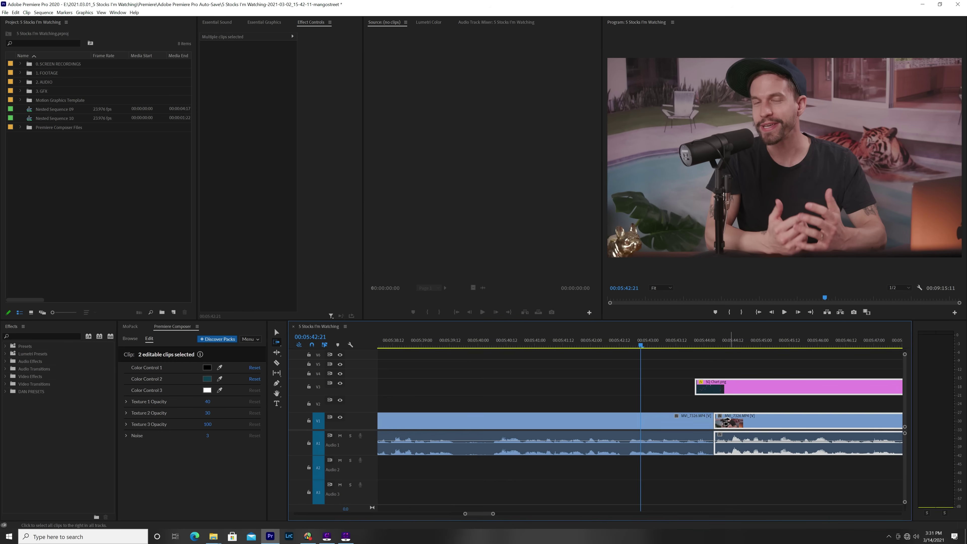
key("v")
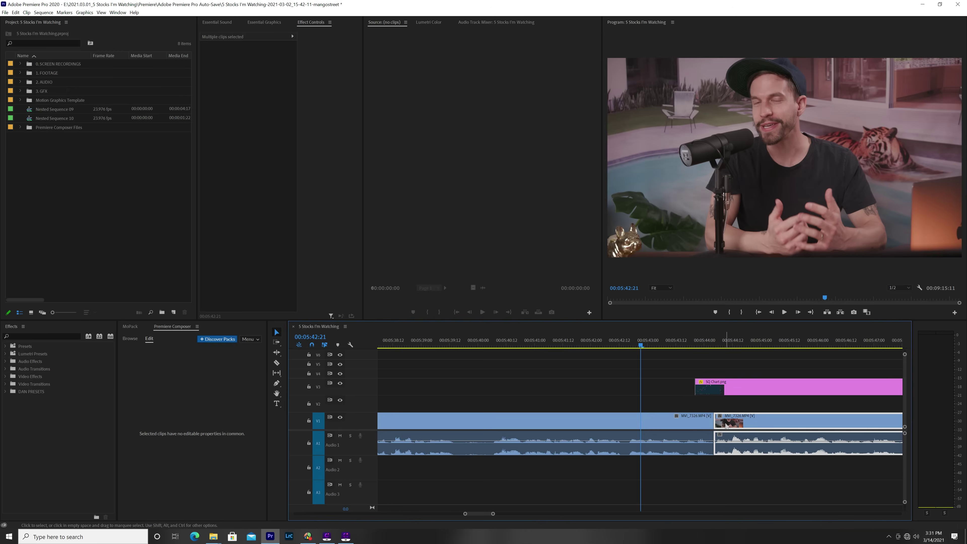
left_click_drag(725, 425, 755, 425)
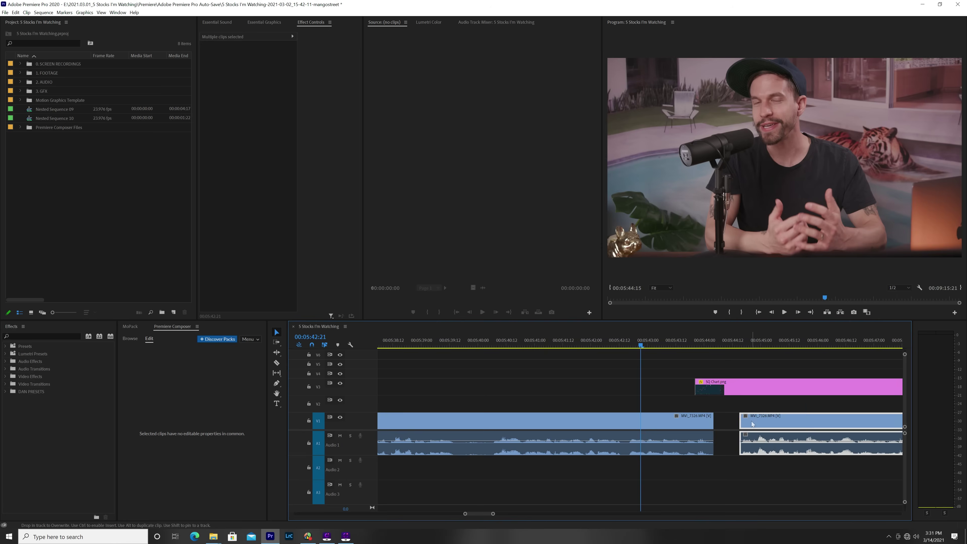
key("Down")
key("backslash")
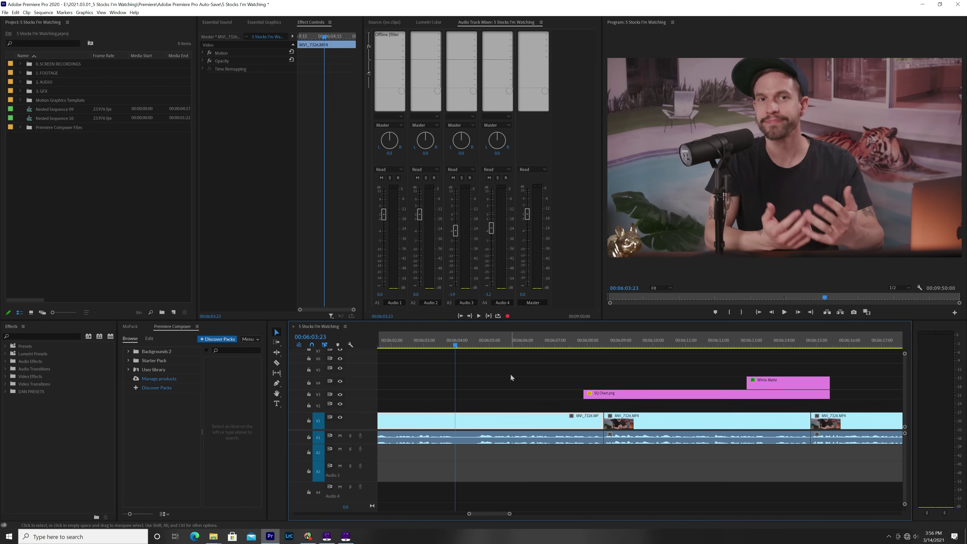
Step: Shift every clip after the first talking-head clip later on all tracks, then play the new pause
key("space")
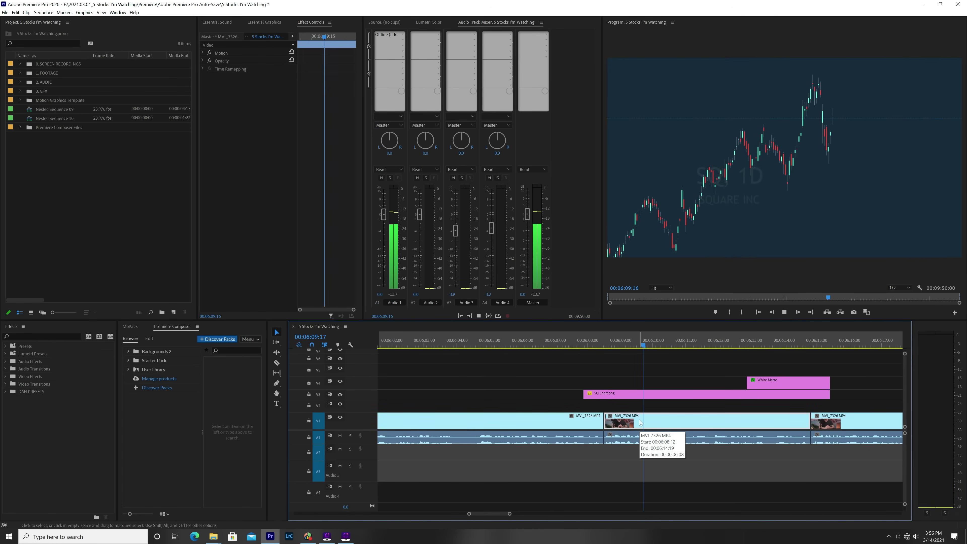
key("a")
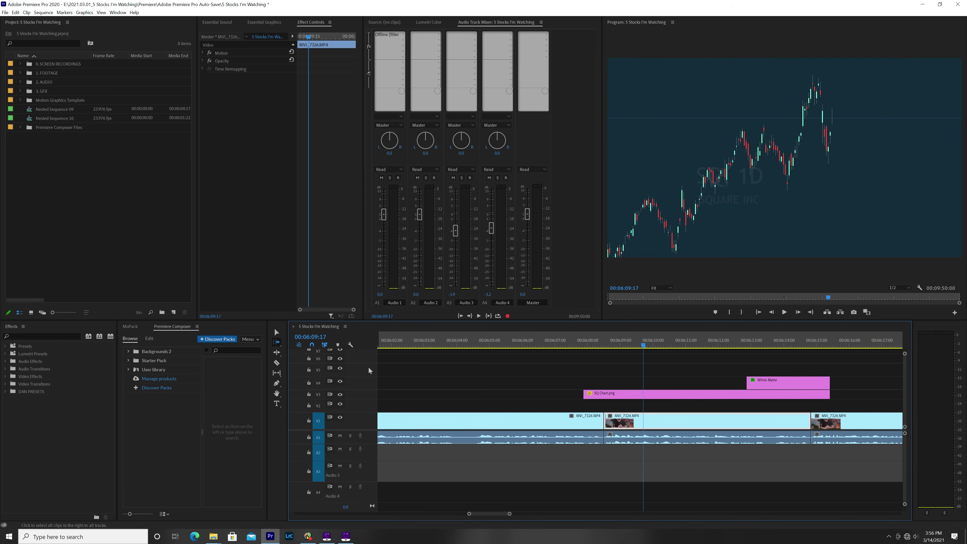
left_click(630, 422)
left_click_drag(630, 401, 645, 426)
left_click(593, 447)
key("shift+k")
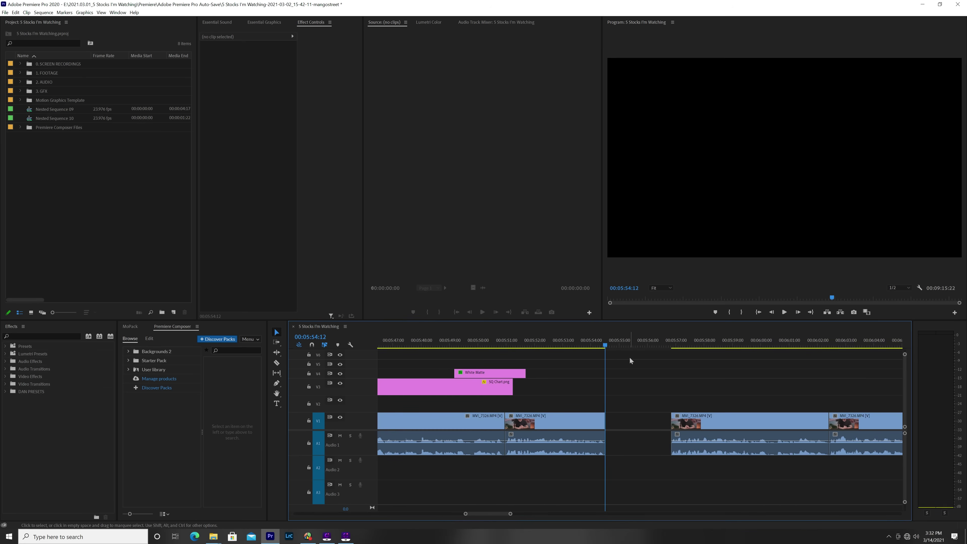
Step: Place a Backgrounds 2 Texture background over the gap and switch it to dark teal Palette 3
left_click(128, 351)
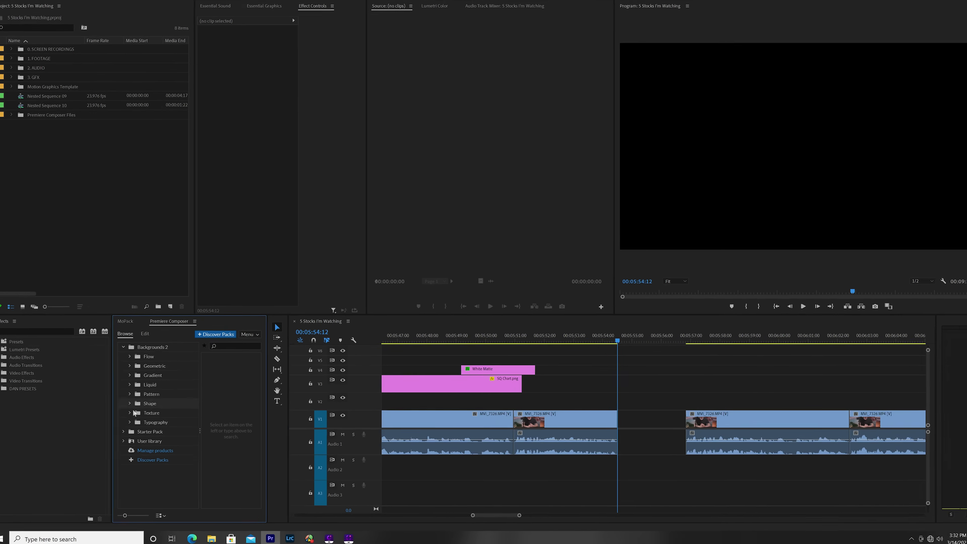
left_click(130, 412)
left_click(170, 432)
left_click_drag(170, 432, 723, 364)
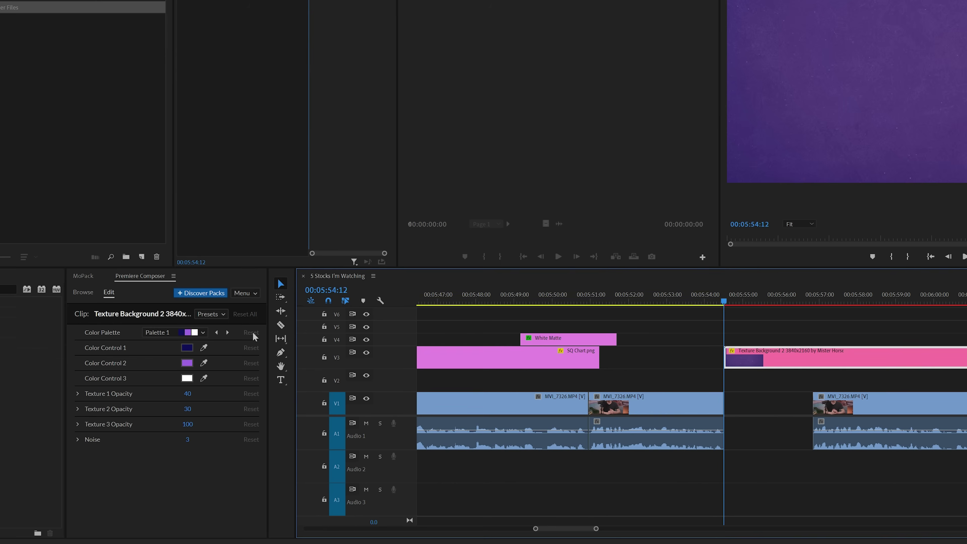
left_click(205, 333)
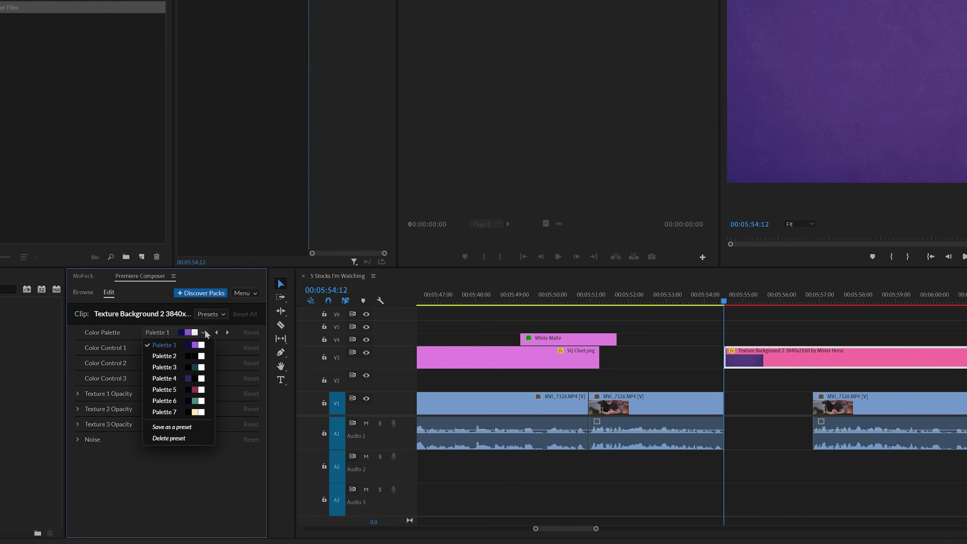
left_click(171, 367)
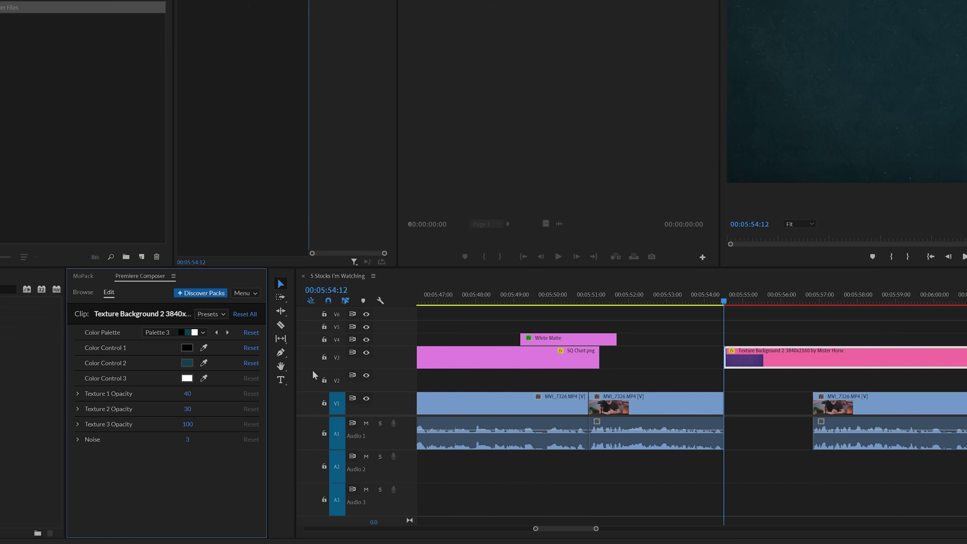
Step: Drop a one-line fill Text Box preset onto the track above the texture background
left_click(85, 292)
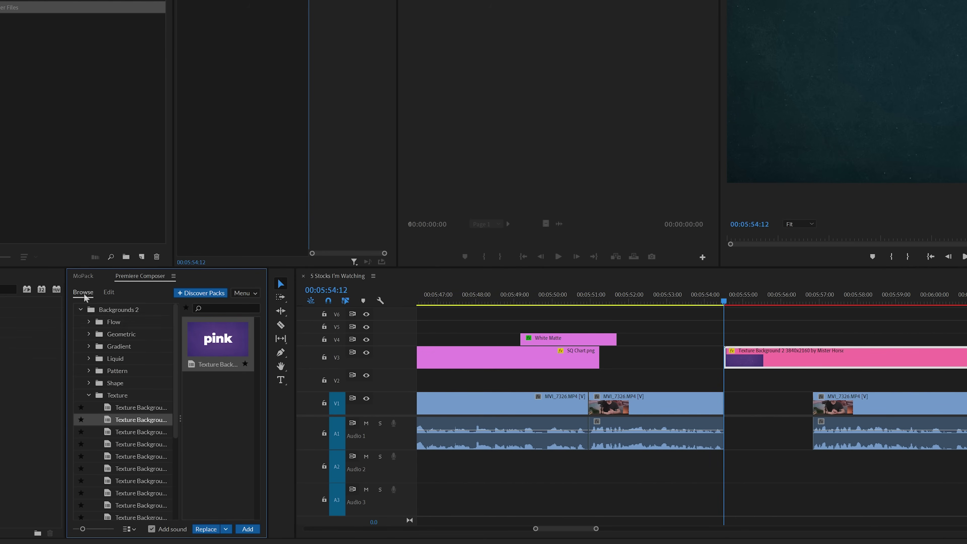
left_click(80, 310)
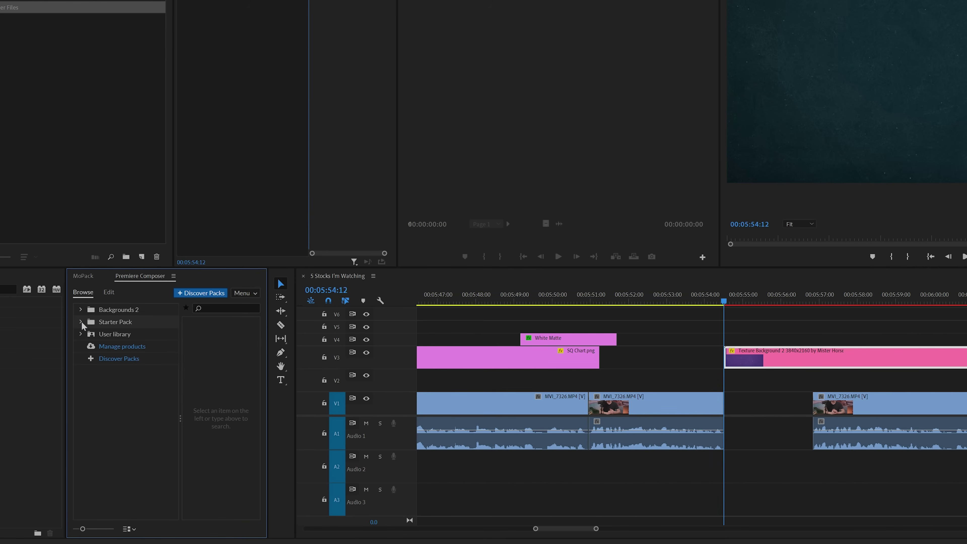
left_click(89, 335)
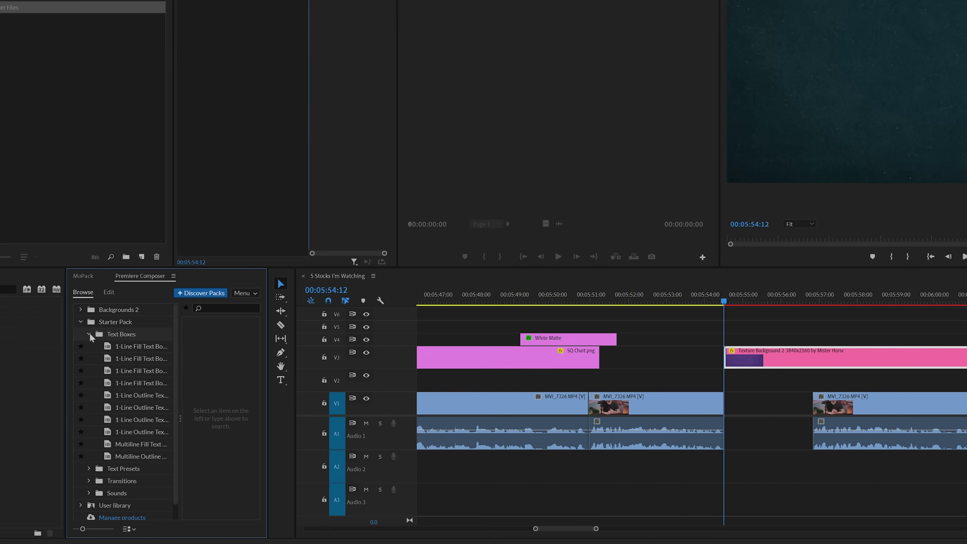
left_click(140, 346)
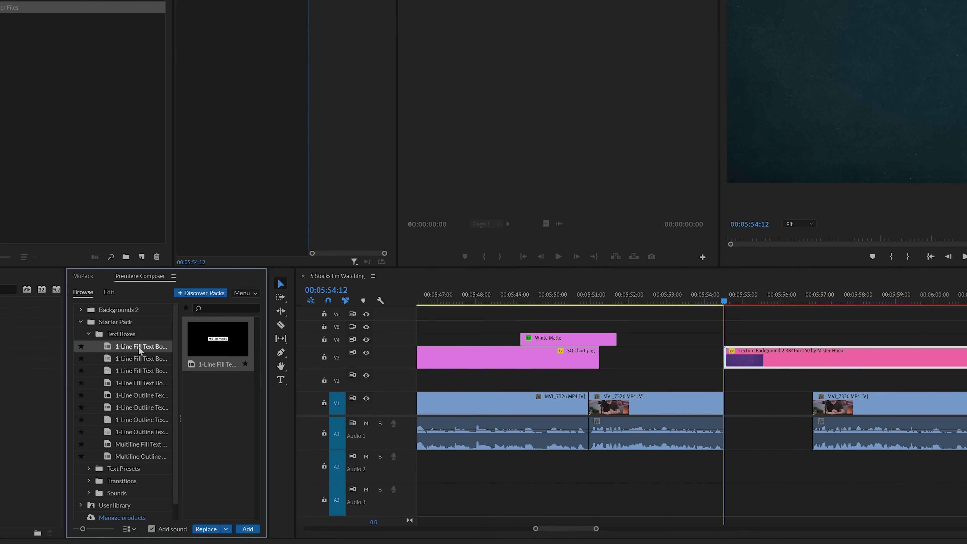
left_click(134, 360)
left_click_drag(134, 362, 728, 344)
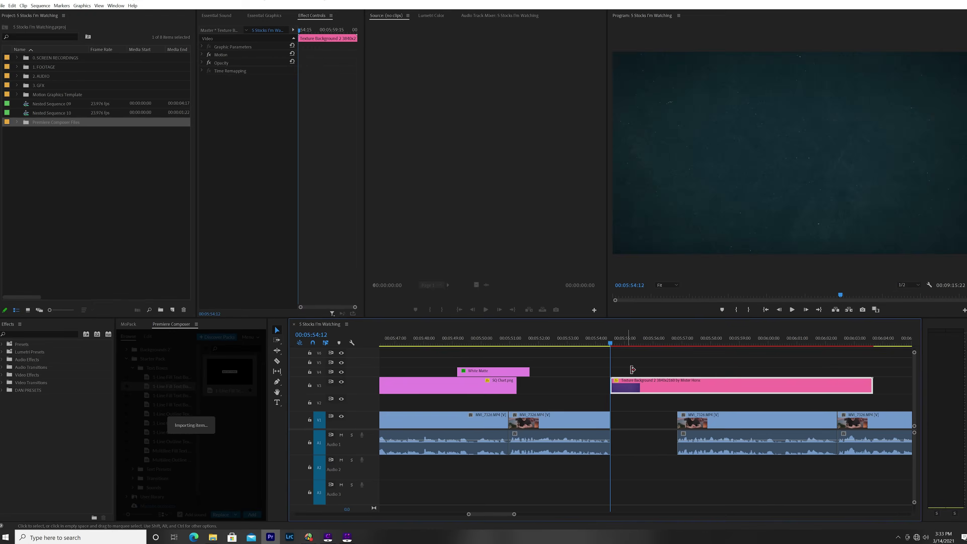
Step: Retitle the text box from MISTER HORSE to ROBLOX (RBLX) in Bauhaus 93, and trim the texture background to end earlier
left_click(628, 340)
left_click(638, 373)
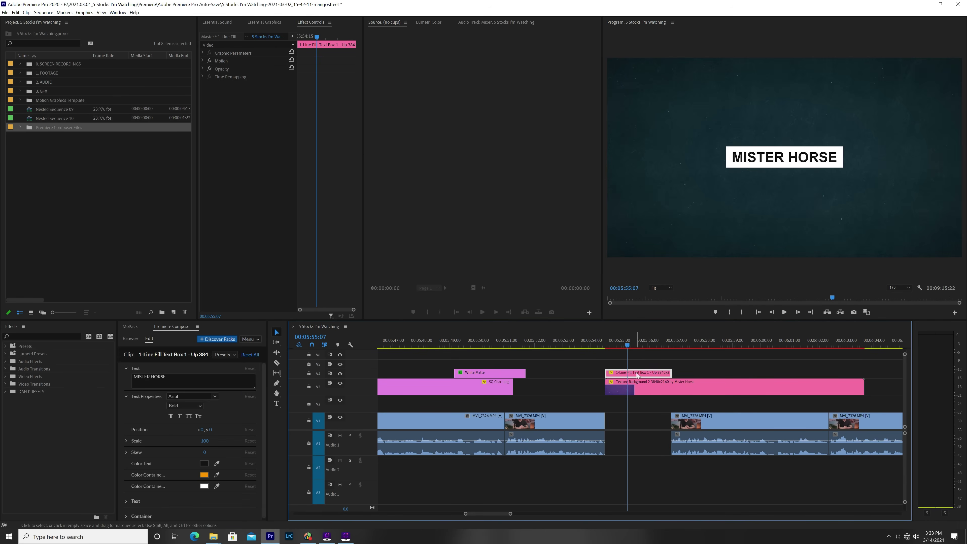
left_click(222, 379)
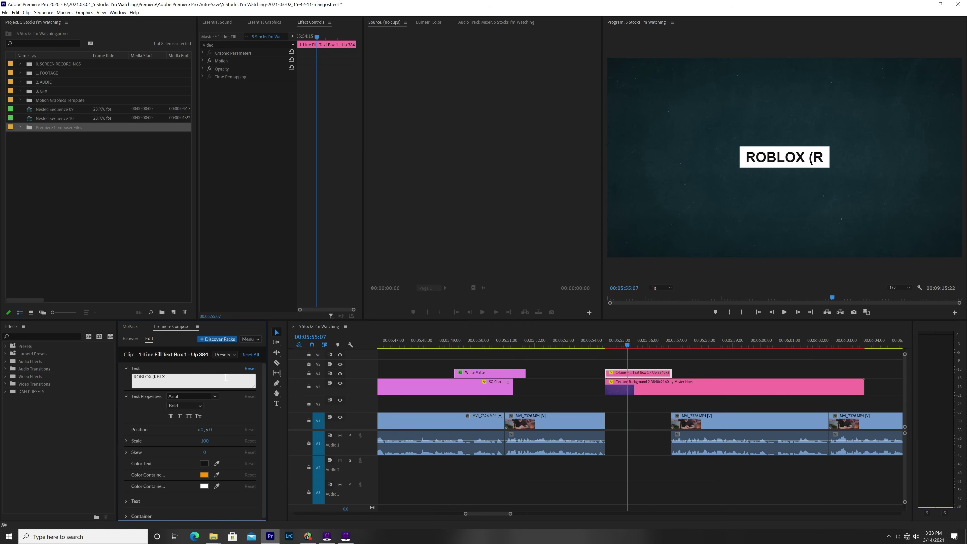
left_click(201, 398)
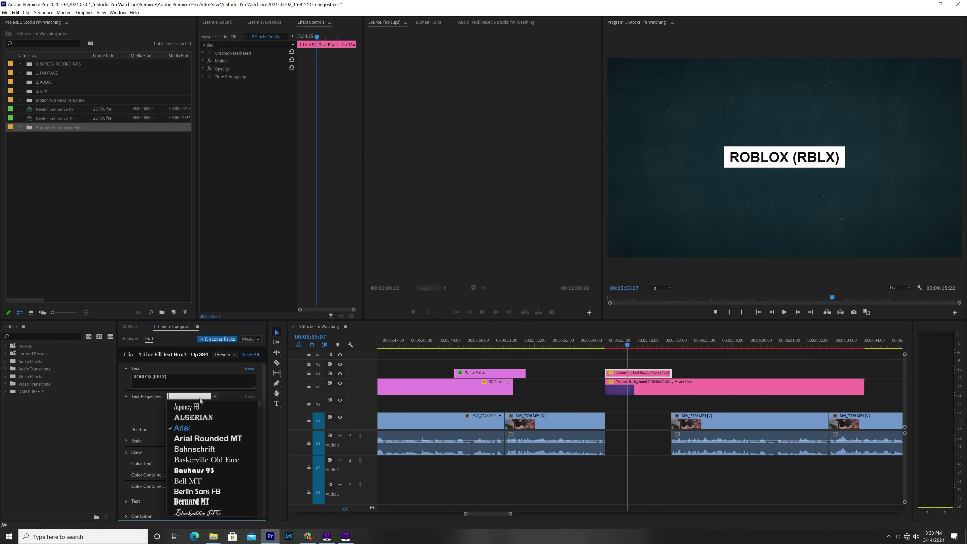
left_click(200, 471)
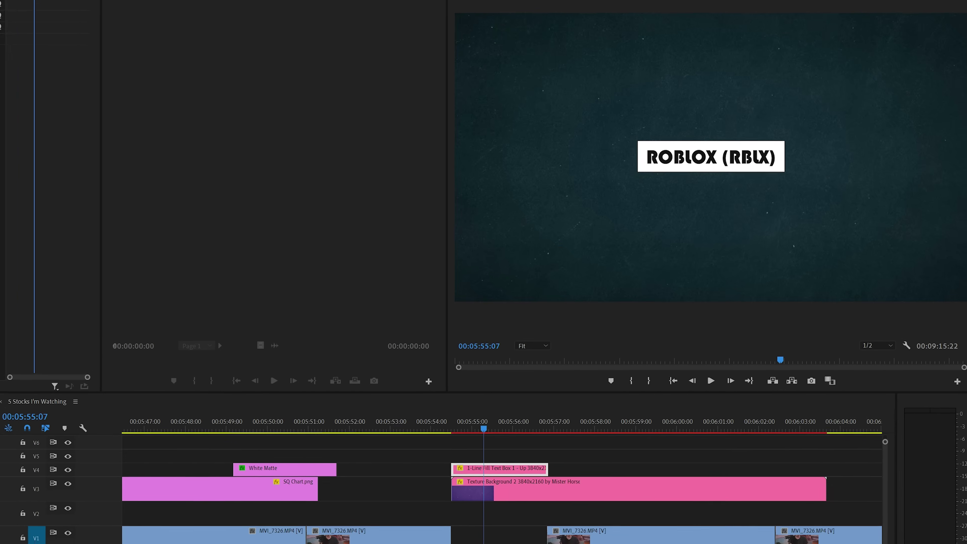
left_click_drag(820, 495, 537, 495)
key("shift+k")
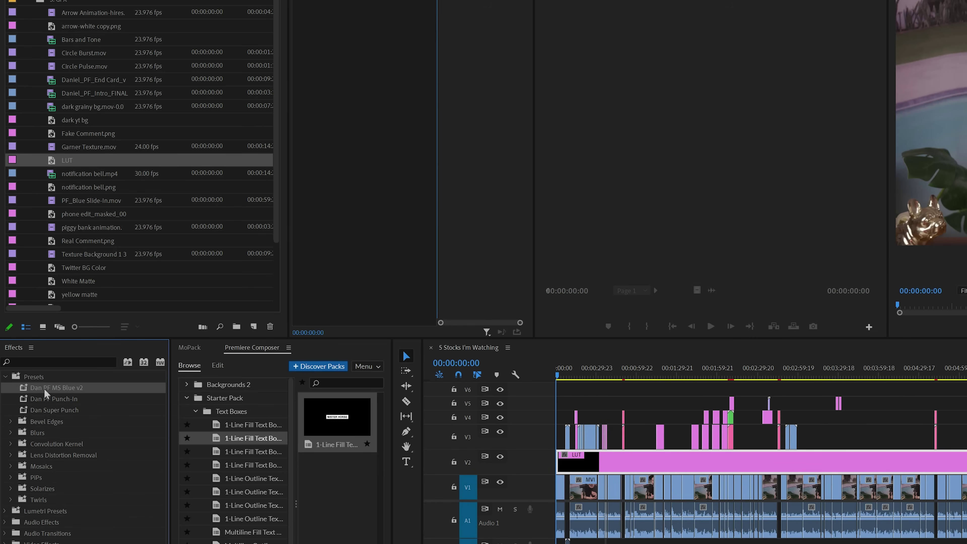
Step: Apply the Dan PF MS Blue v2 grade to the LUT adjustment layer and expand its Lumetri settings
double_click(27, 388)
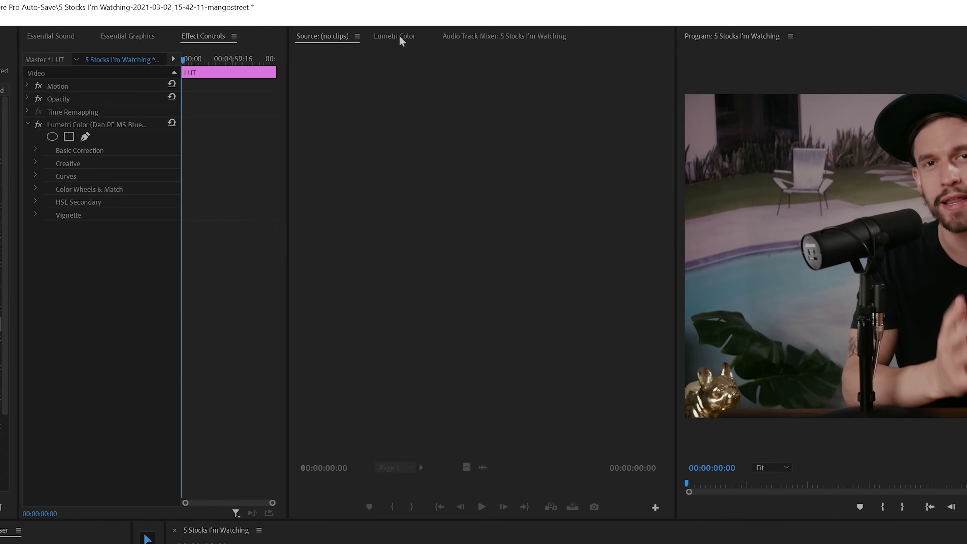
left_click(396, 36)
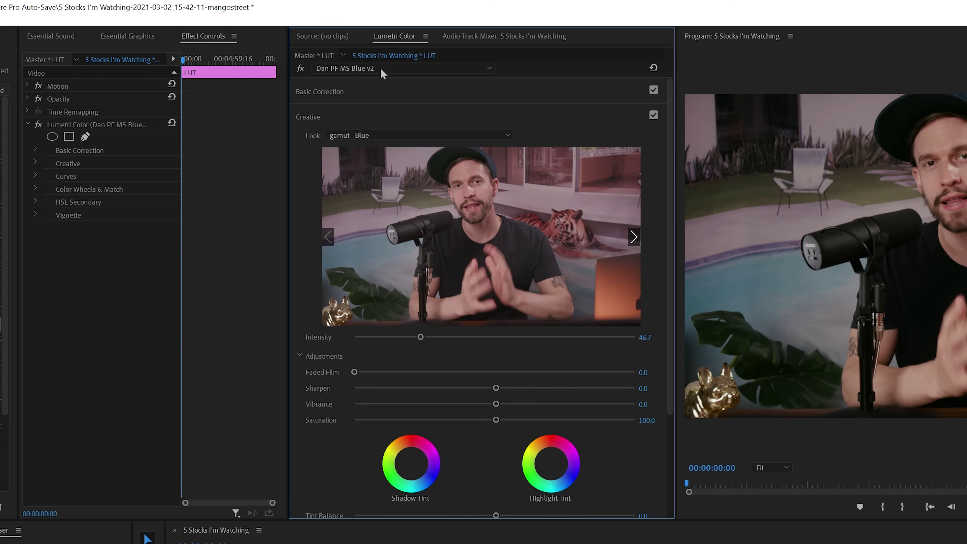
left_click(373, 98)
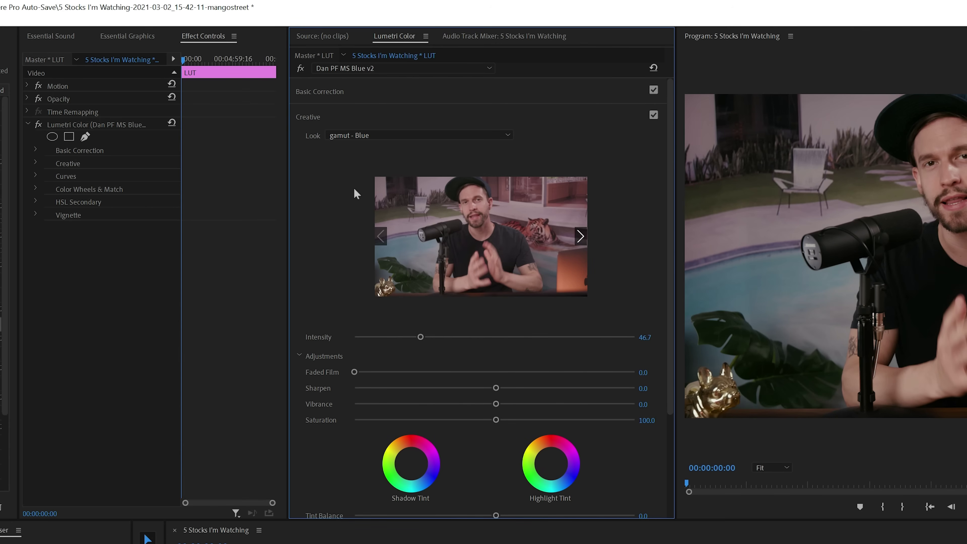
left_click(317, 112)
left_click(324, 146)
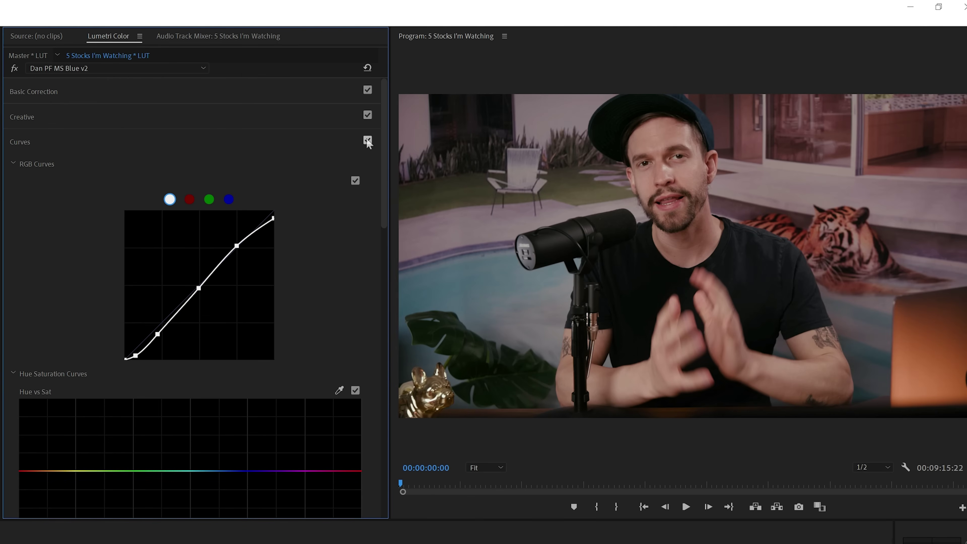
Step: Toggle the Curves adjustment off and on to compare, then begin saving the Lumetri Color effect as a preset
left_click(654, 140)
left_click(368, 141)
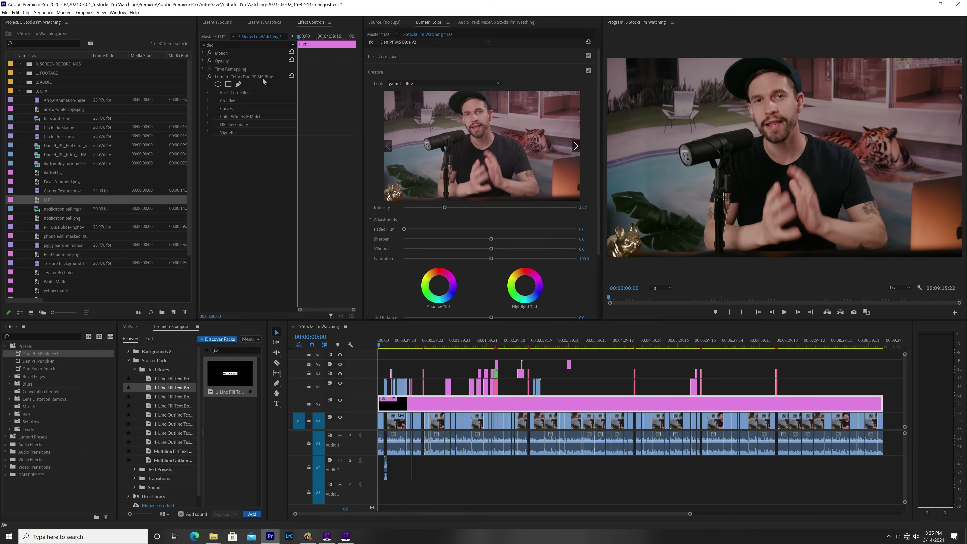
left_click(230, 76)
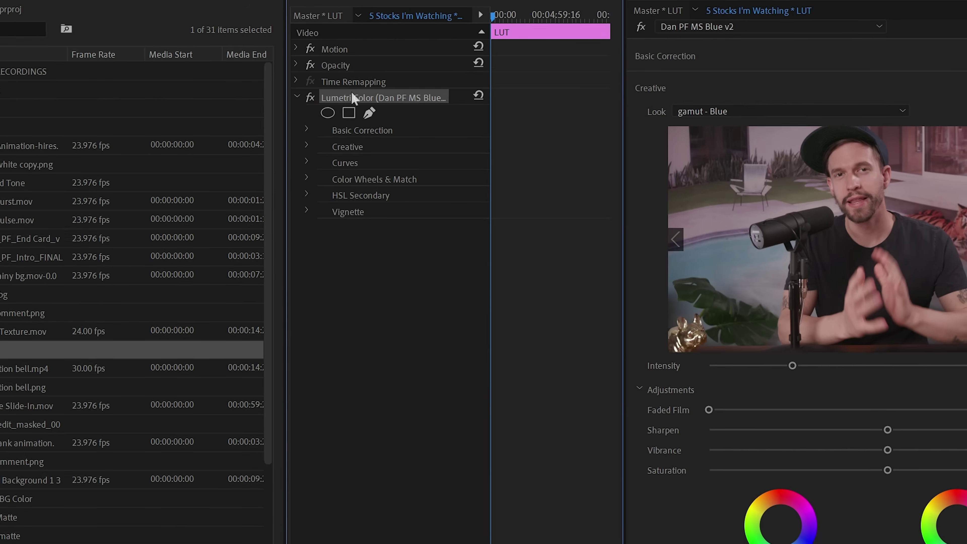
right_click(356, 95)
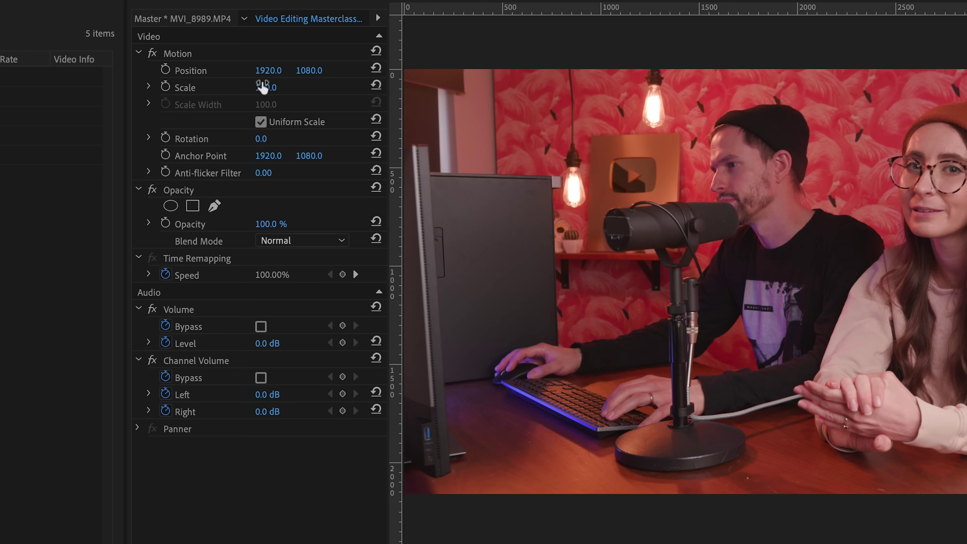
Step: Scale the clip to 171 and save that Motion setting as a 'Pu…' punch-in preset, then select it
left_click_drag(262, 87, 324, 70)
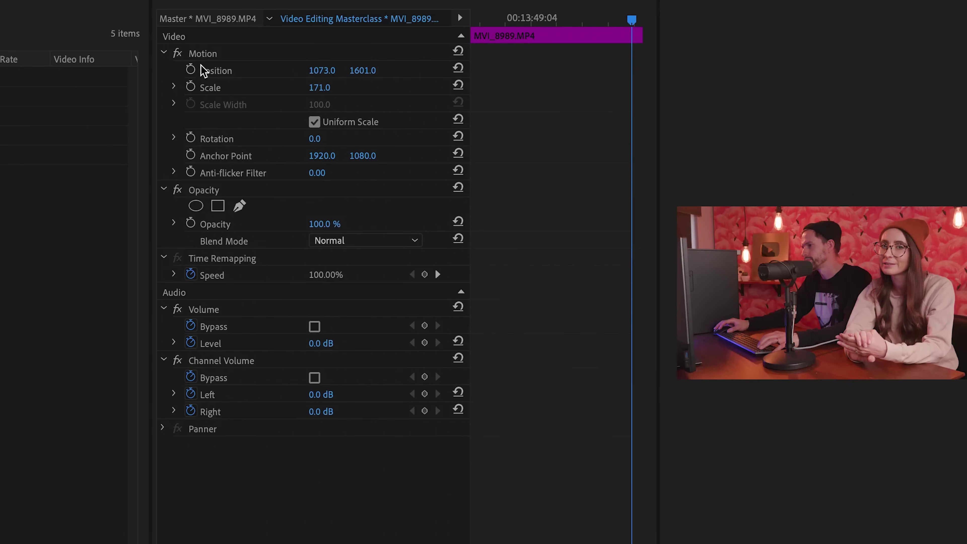
right_click(203, 57)
left_click(229, 85)
type("Punch")
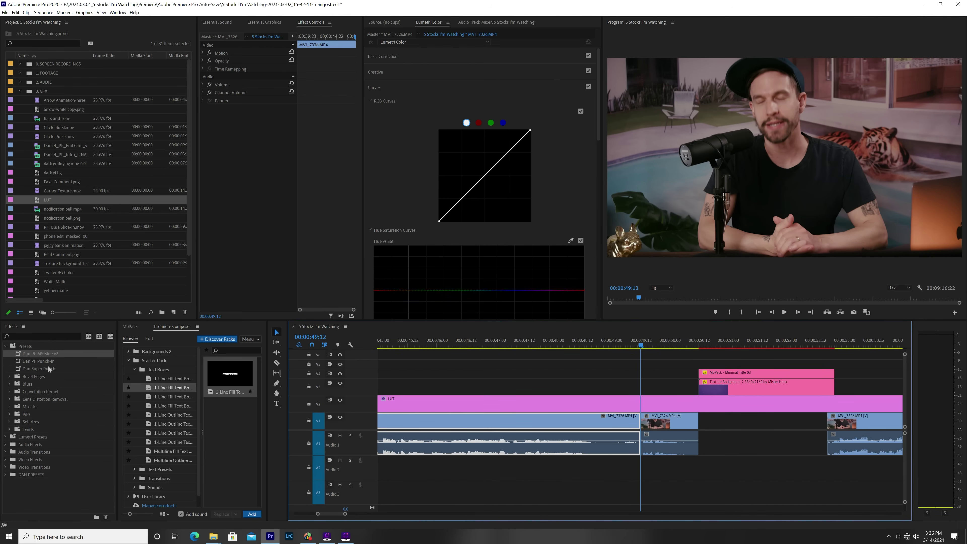
left_click(38, 369)
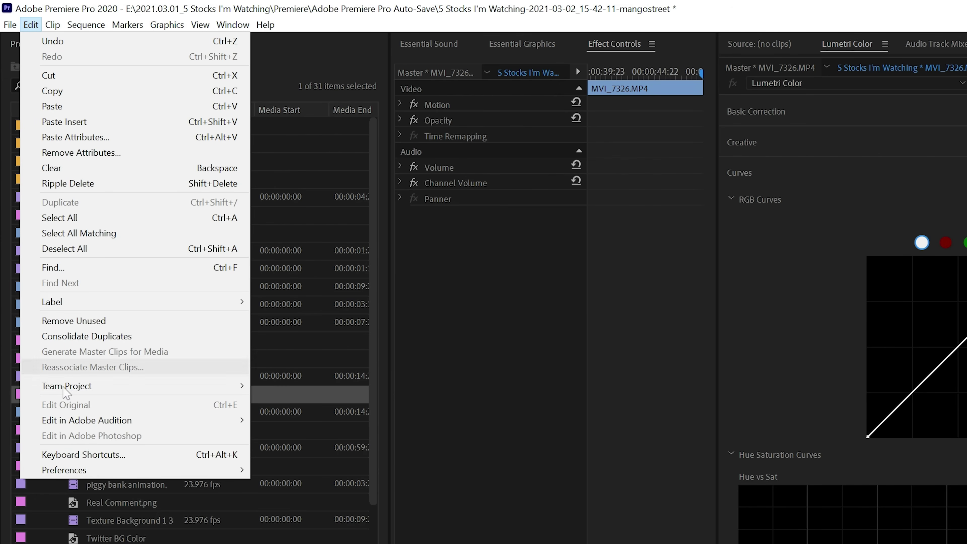
Step: Set the Audio Transition Default Duration to 2 frames in Timeline preferences
mouse_move(74, 475)
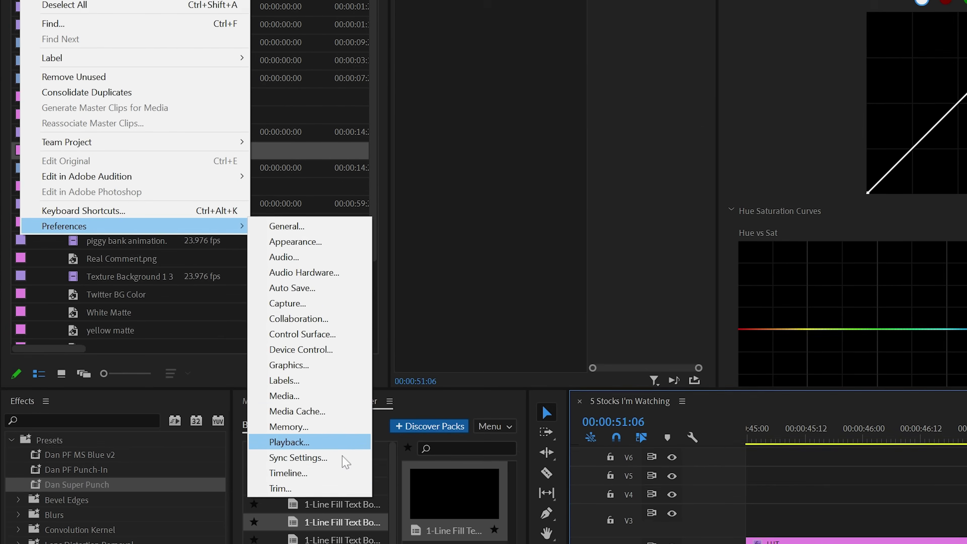
left_click(344, 465)
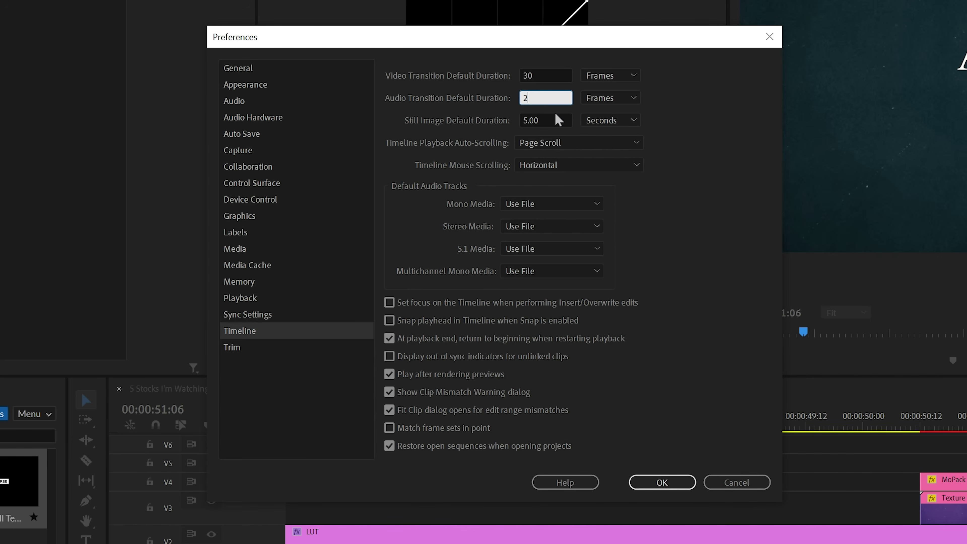
left_click(662, 483)
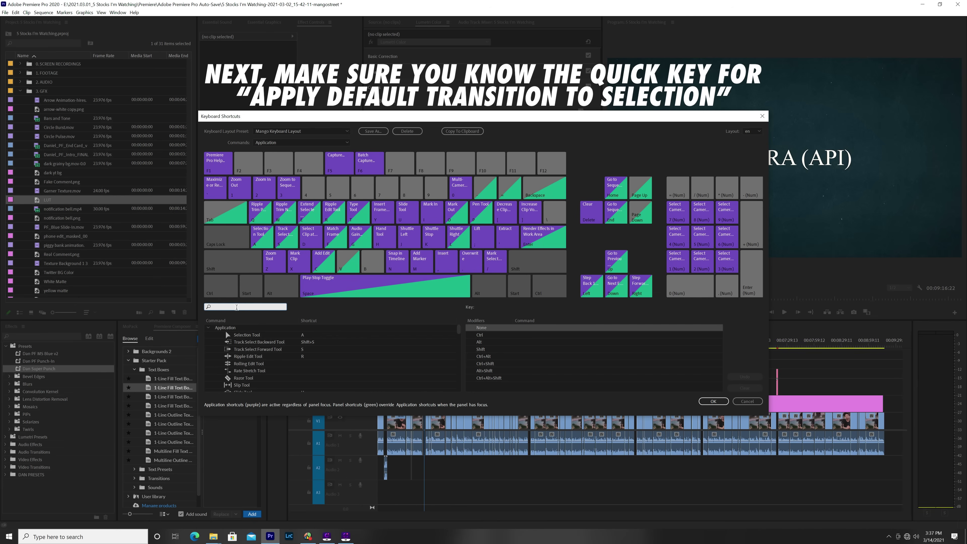
Step: Remap Apply Default Transitions to Selection from Shift+D to Ctrl+T
type("default t")
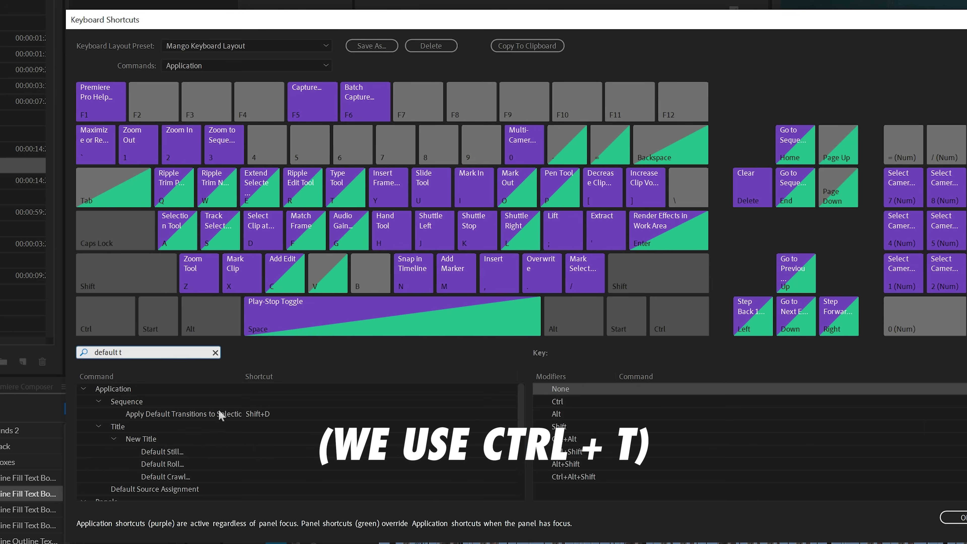
double_click(204, 410)
key("ctrl+t")
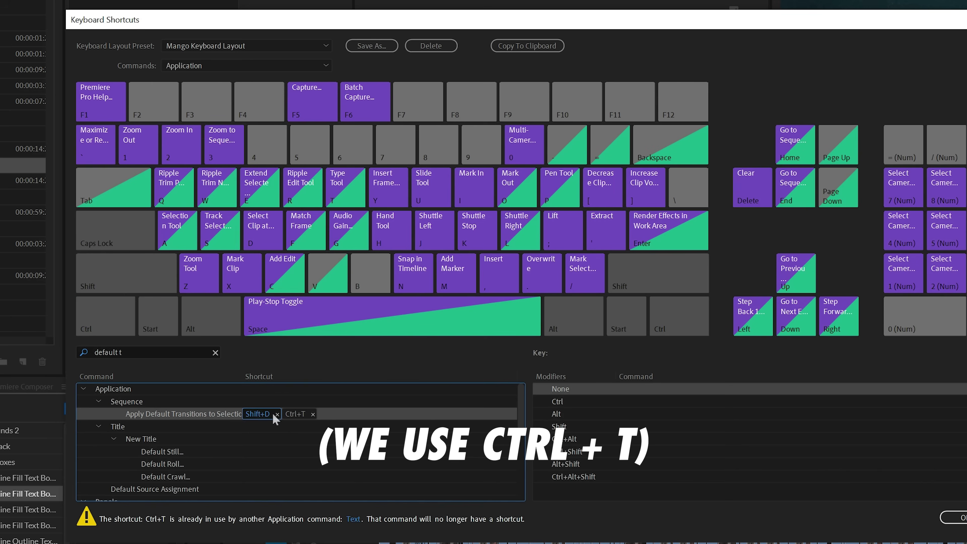
left_click(277, 414)
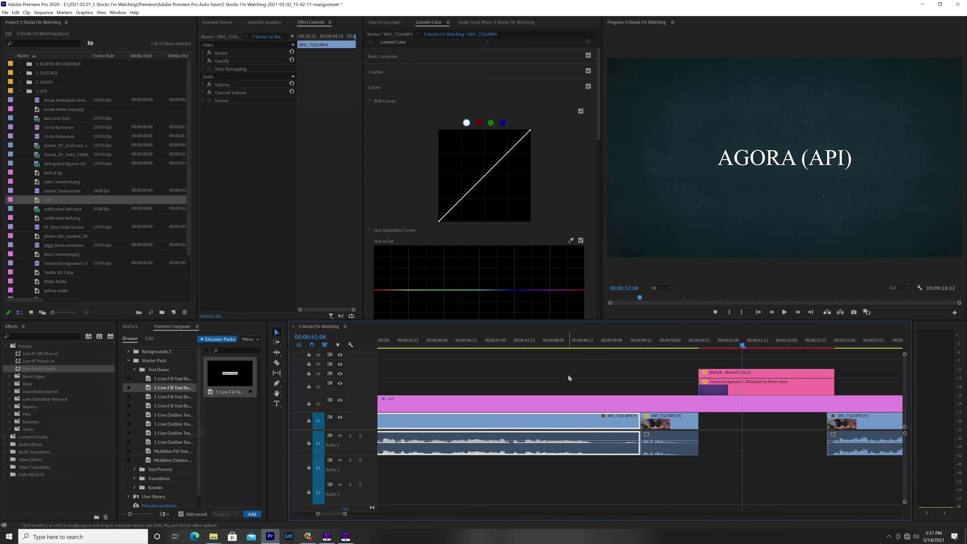
left_click(568, 374)
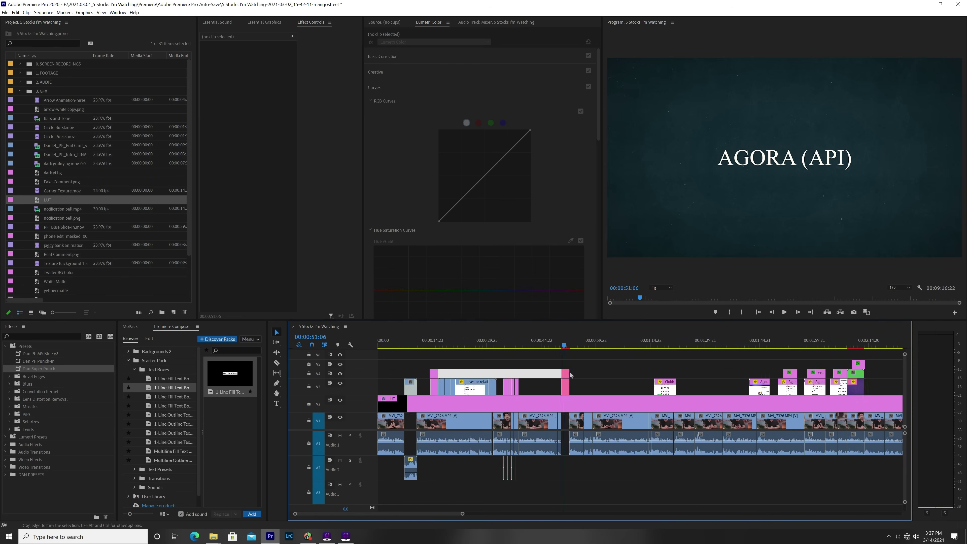
Step: Select all Audio 1 clips to add default crossfades, then play the crossfade at the 49:10 cut
key("backslash")
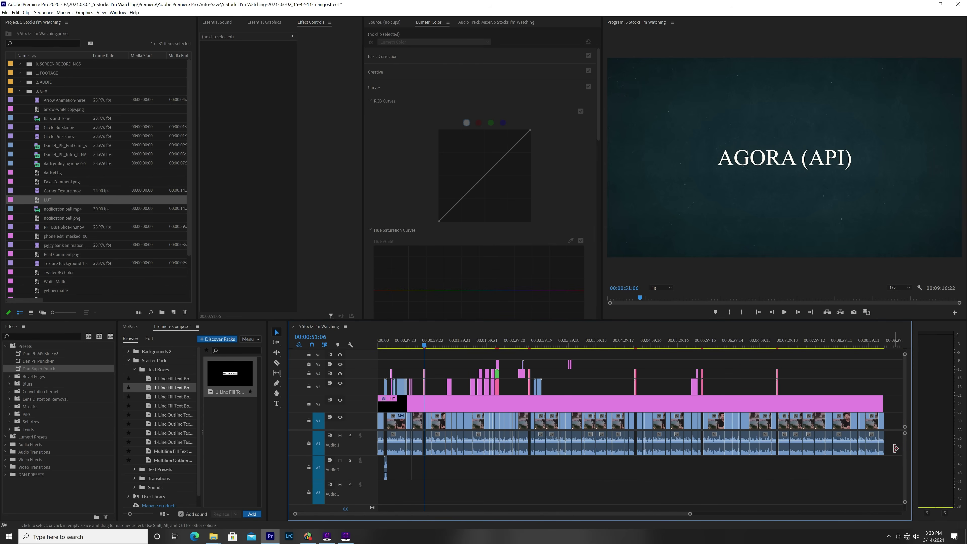
left_click_drag(895, 447, 358, 445)
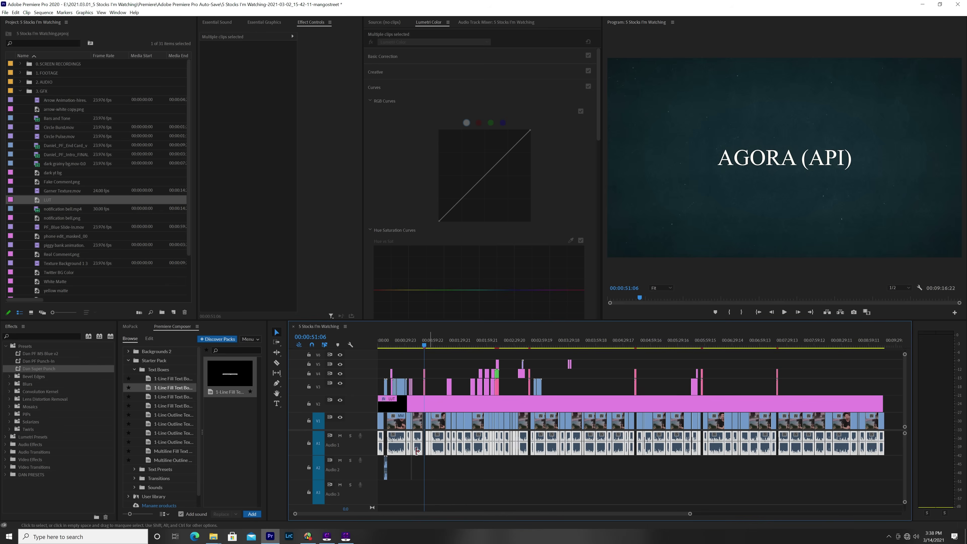
key("equal")
key("equal")
key("equal")
key("equal")
key("equal")
key("equal")
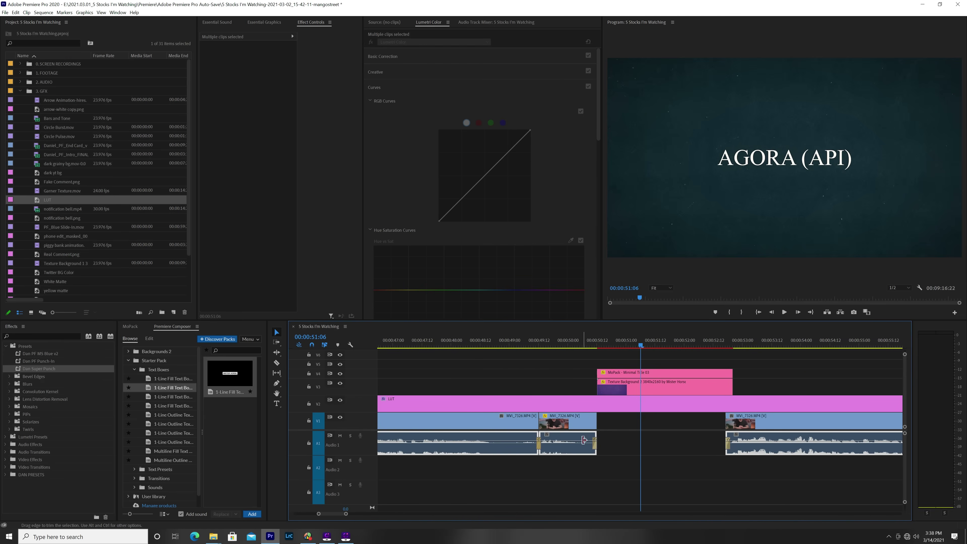
left_click(534, 344)
key("equal")
key("equal")
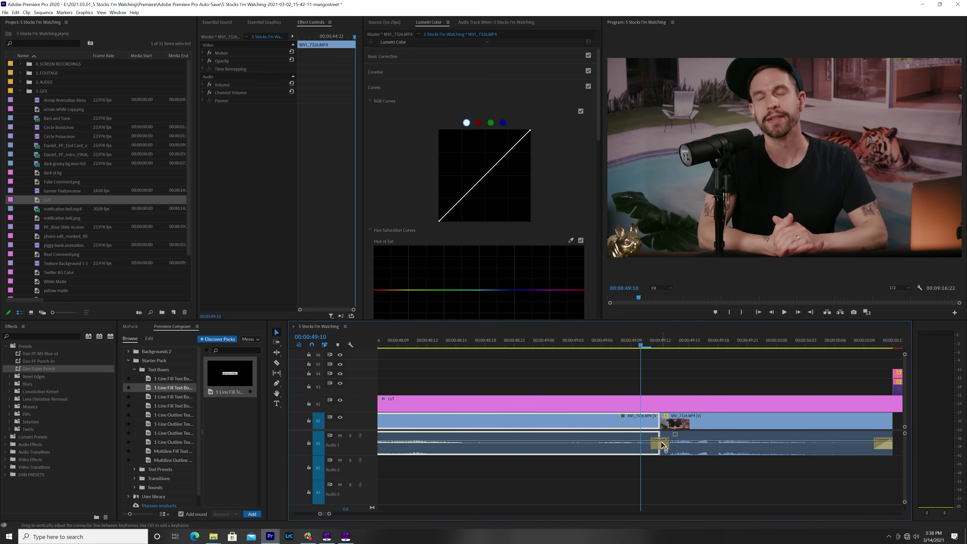
left_click(662, 445)
key("space")
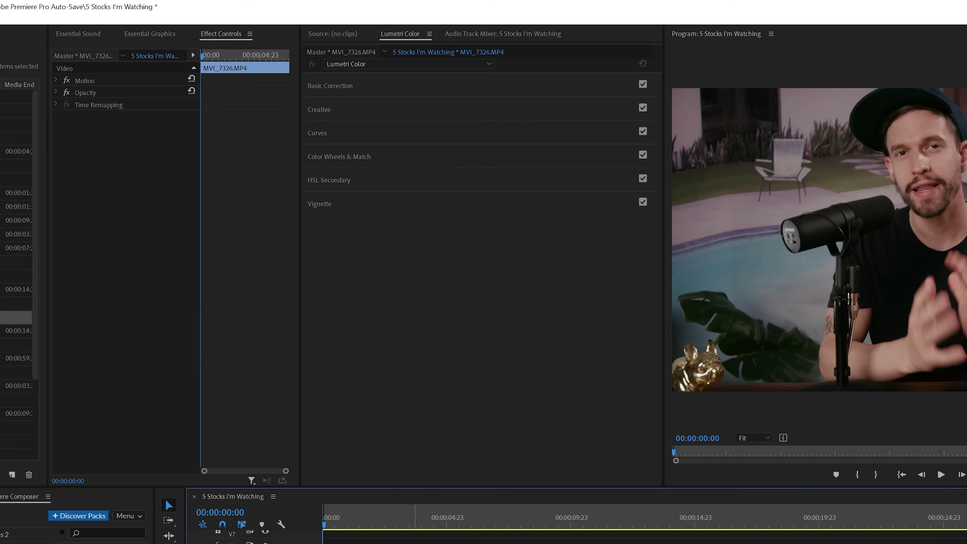
Step: Add a Single-band Compressor to Audio 1's first effect slot using the Voice Over preset
left_click(472, 34)
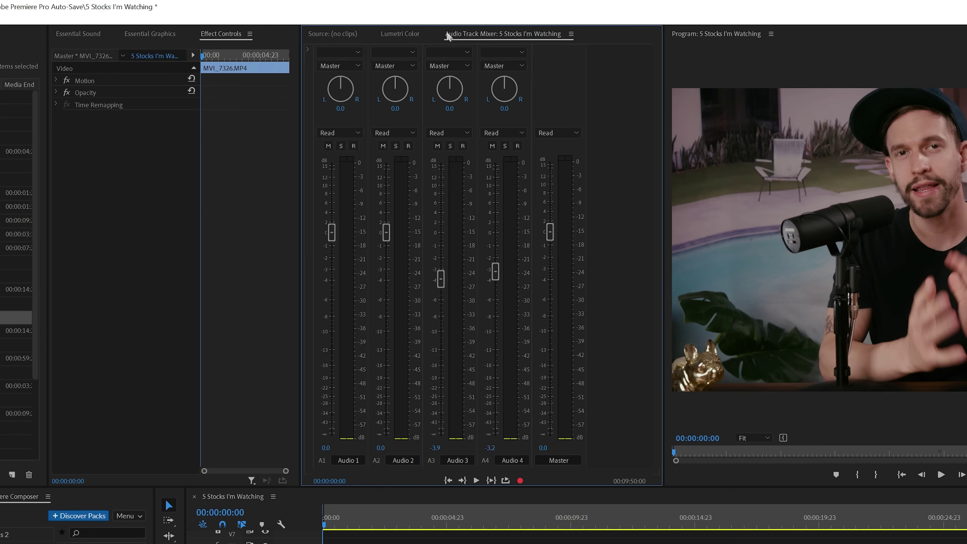
left_click(308, 52)
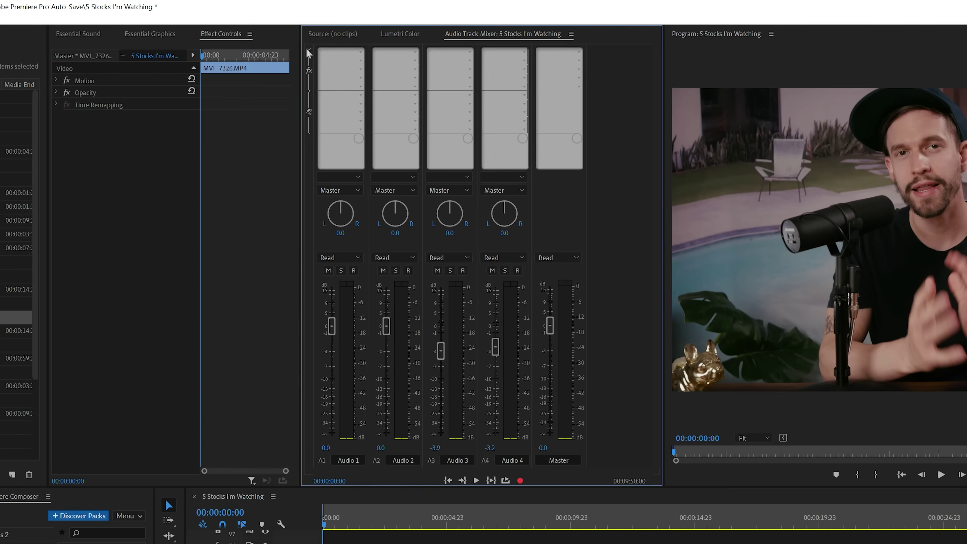
left_click(359, 53)
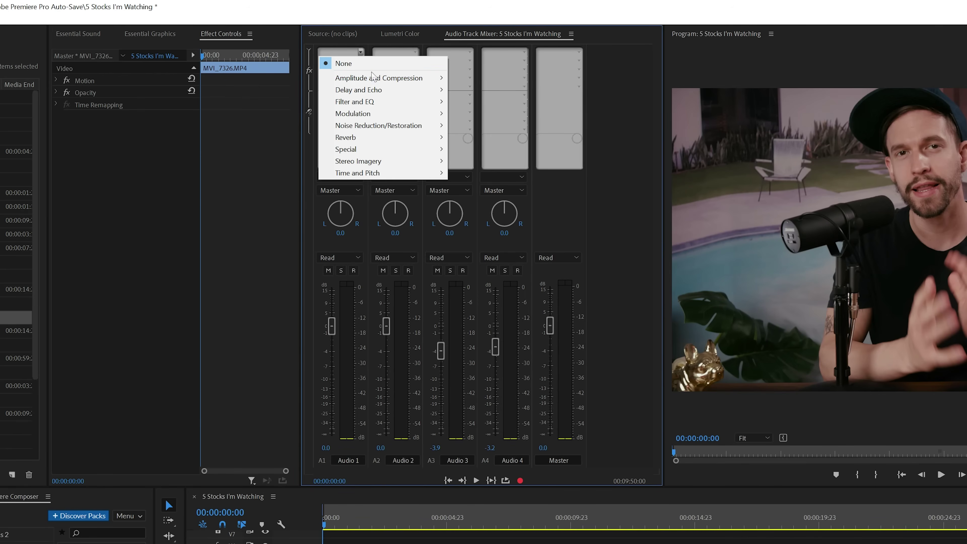
mouse_move(373, 76)
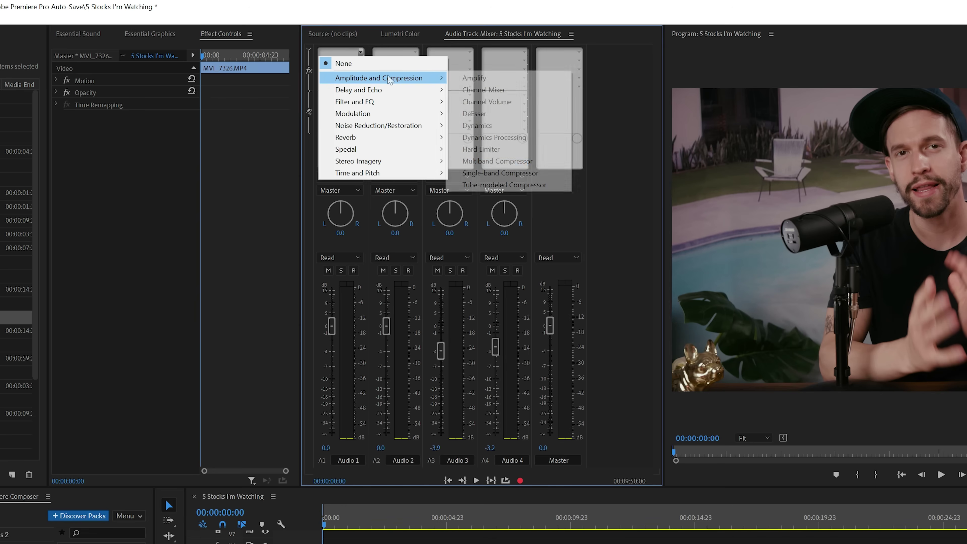
left_click(544, 174)
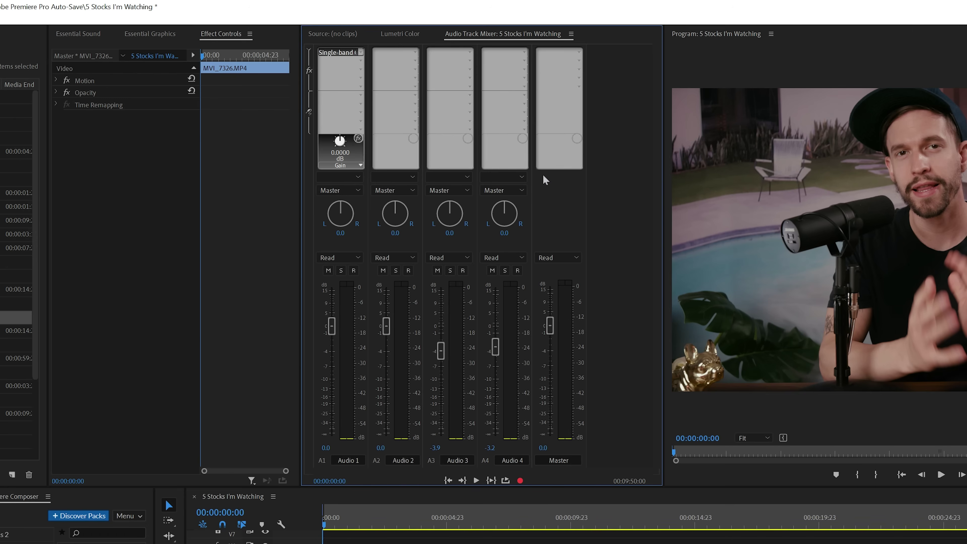
double_click(349, 53)
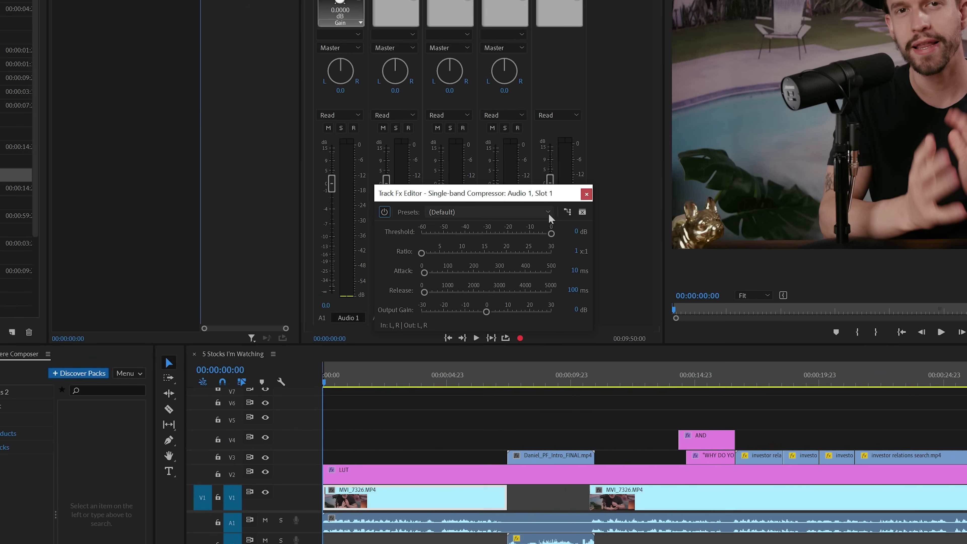
left_click(549, 213)
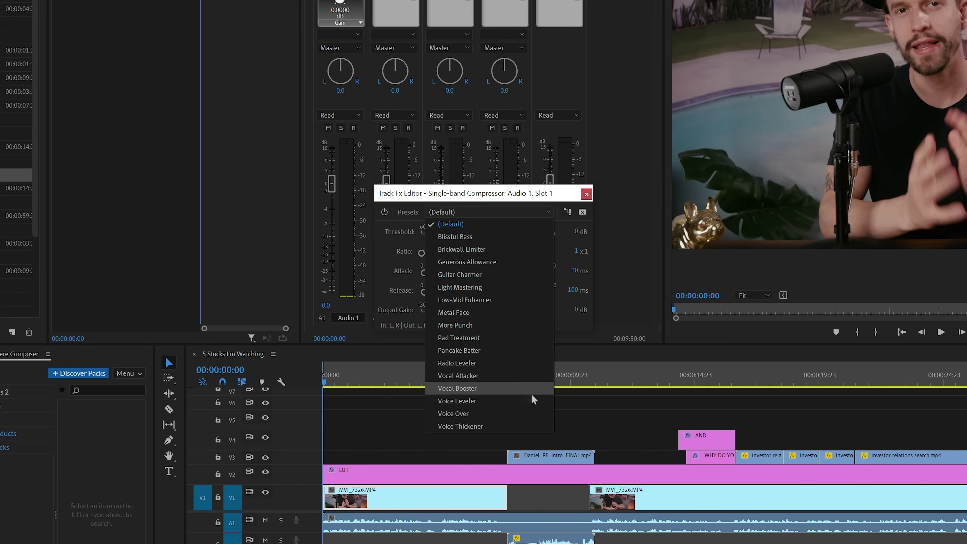
left_click(531, 413)
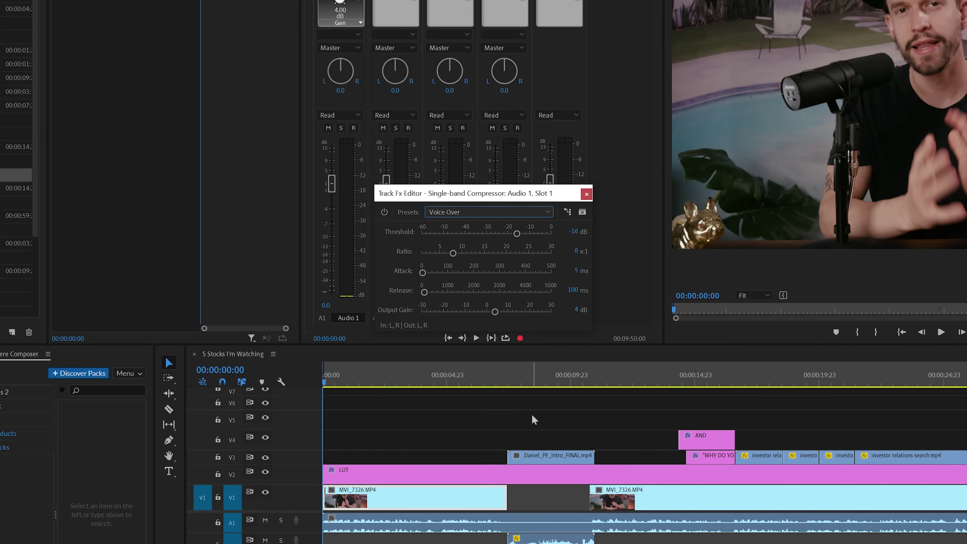
Step: Tune the compressor threshold during playback, settling around -12.6 dB
key("space")
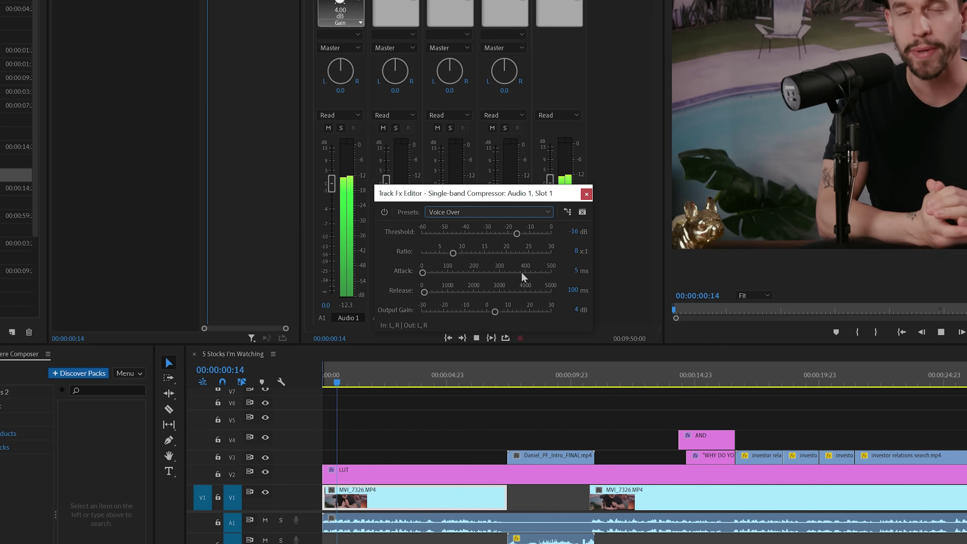
mouse_move(517, 234)
left_mouse_down()
mouse_move(459, 236)
mouse_move(528, 236)
left_mouse_up()
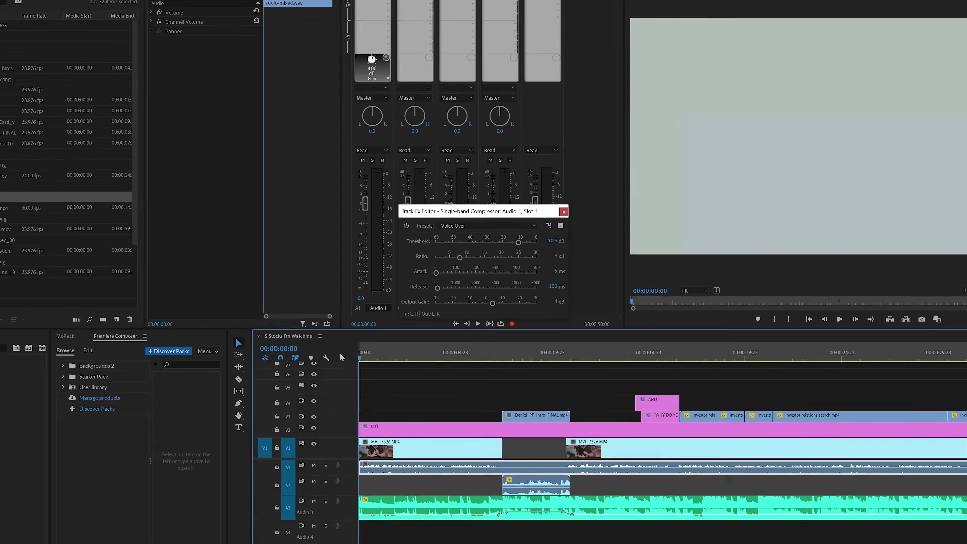
key("space")
key("Home")
key("space")
left_click_drag(513, 247, 510, 247)
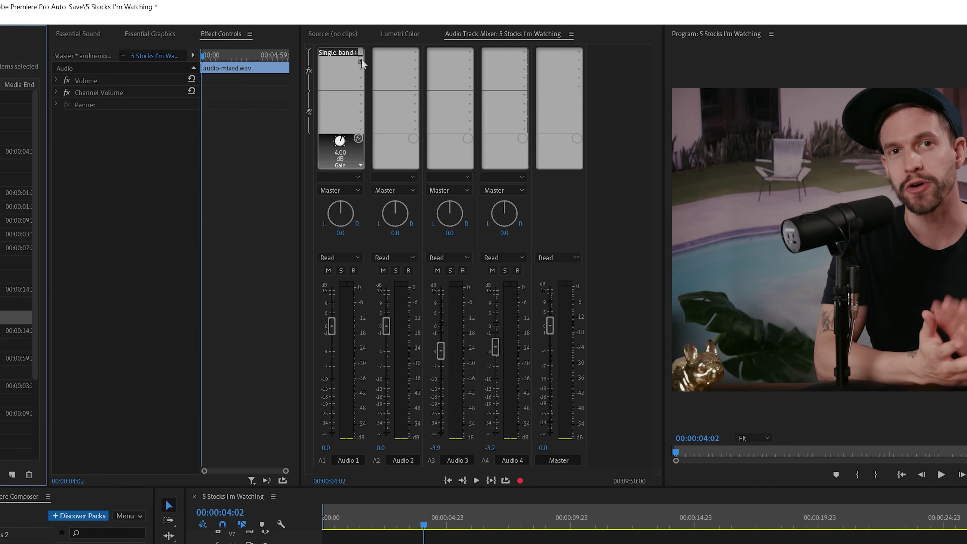
Step: Add a DeEsser to Audio 1's next slot and apply the Male Voice DeEsser preset
left_click(361, 60)
mouse_move(375, 86)
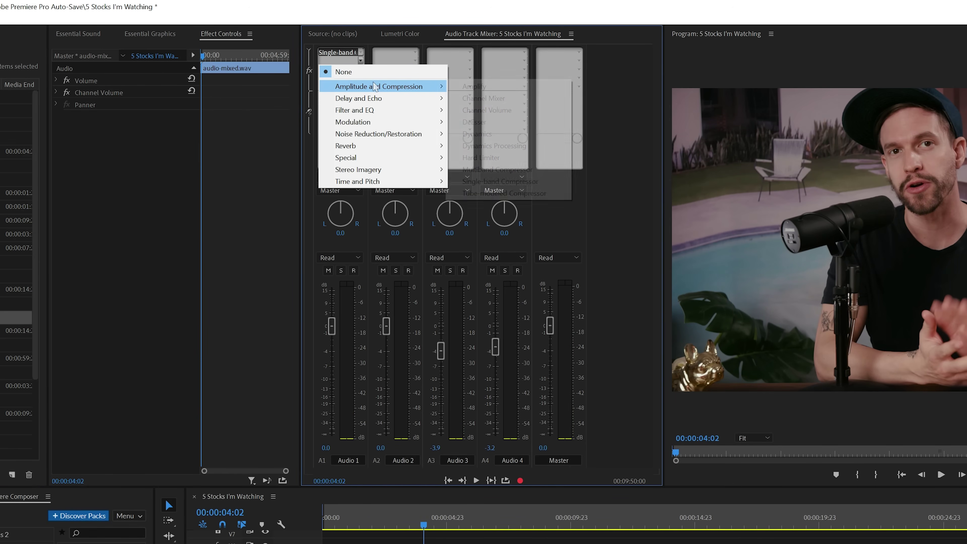
left_click(472, 121)
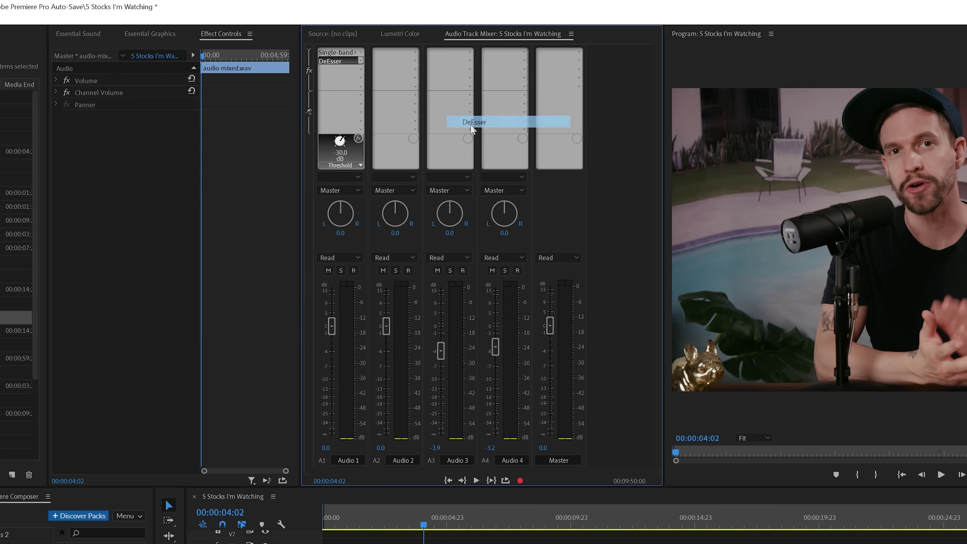
double_click(354, 60)
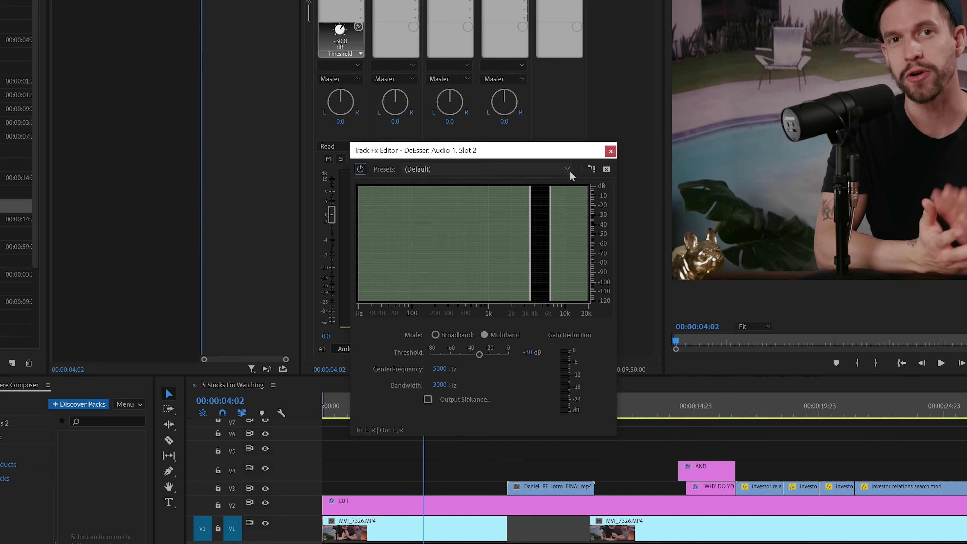
left_click(567, 169)
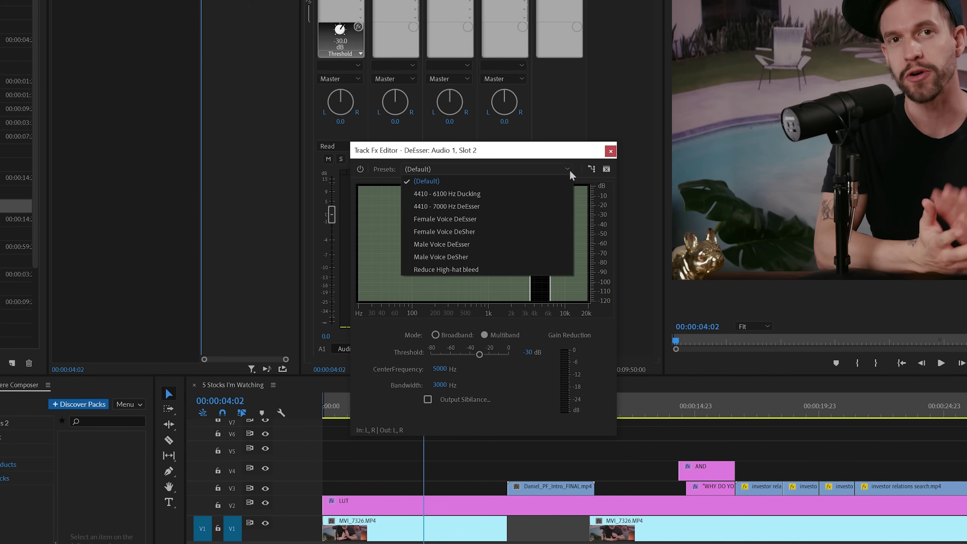
left_click(537, 243)
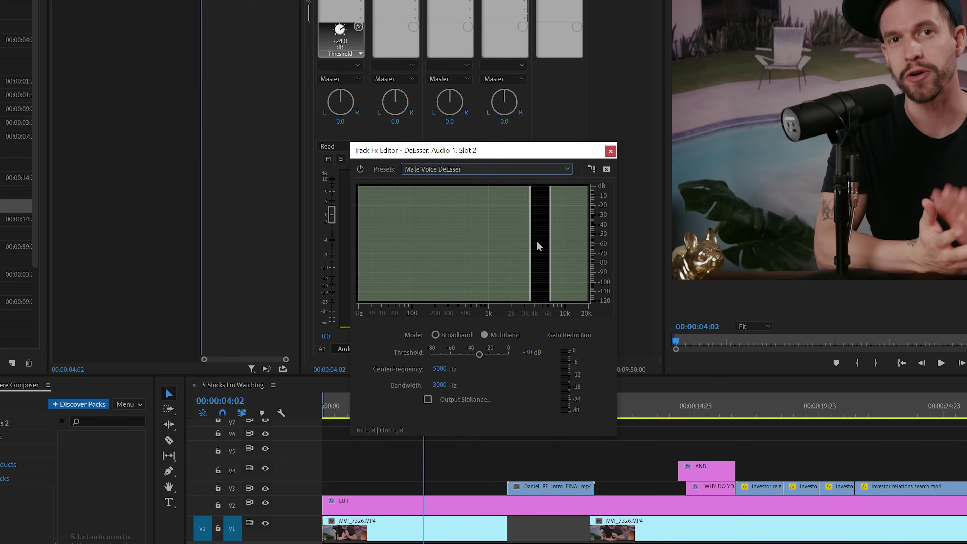
Step: Adjust the DeEsser threshold while playing back, settling it at -33.3 dB
left_click(328, 411)
key("space")
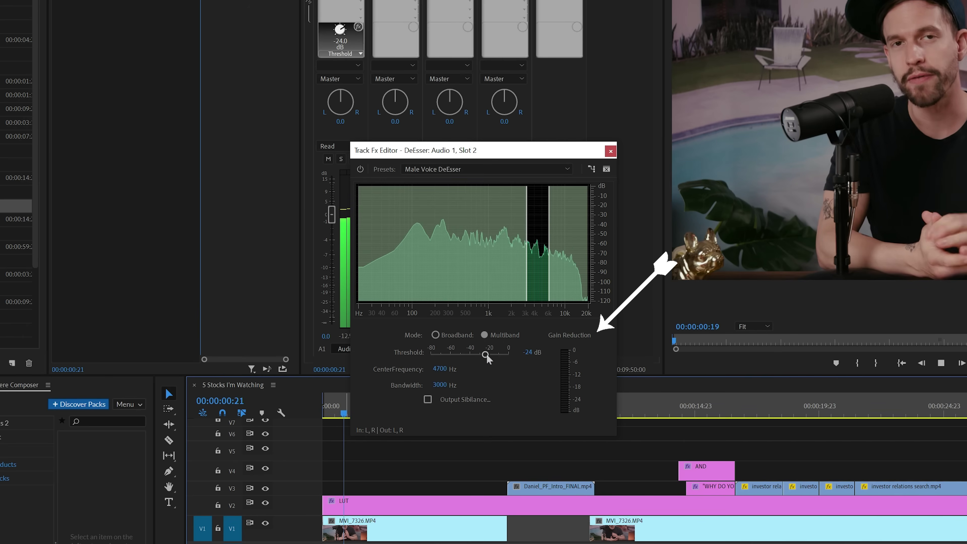
left_click_drag(488, 358, 469, 359)
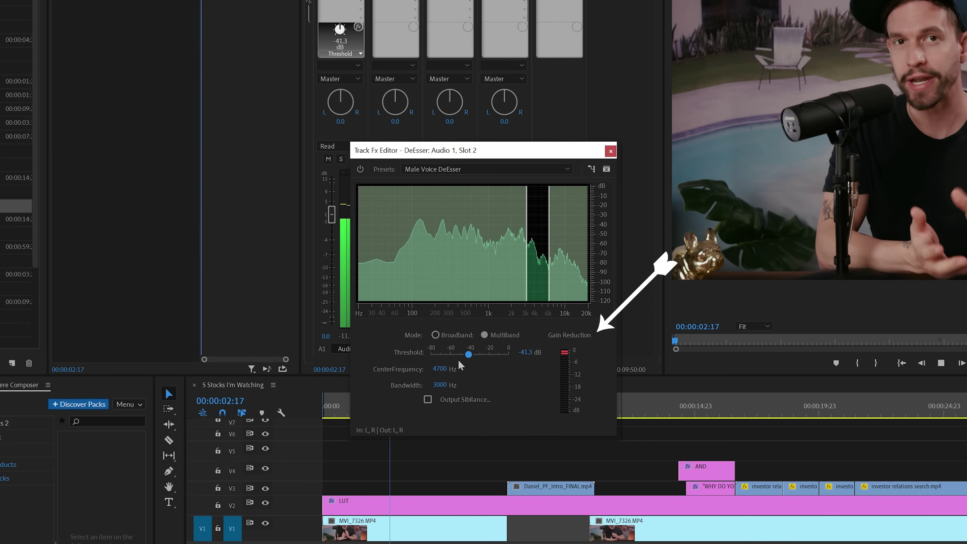
key("space")
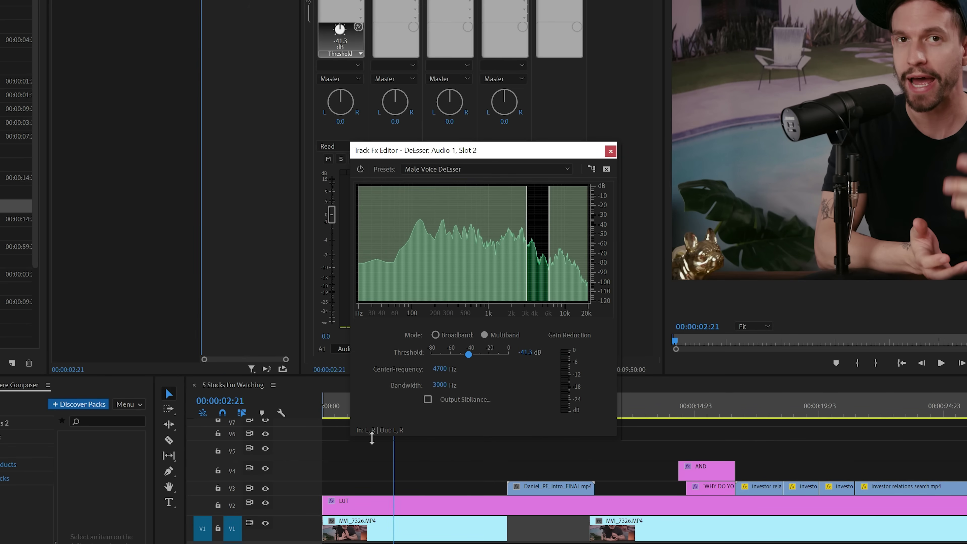
key("space")
left_click_drag(469, 354, 440, 366)
left_click_drag(480, 152, 494, 91)
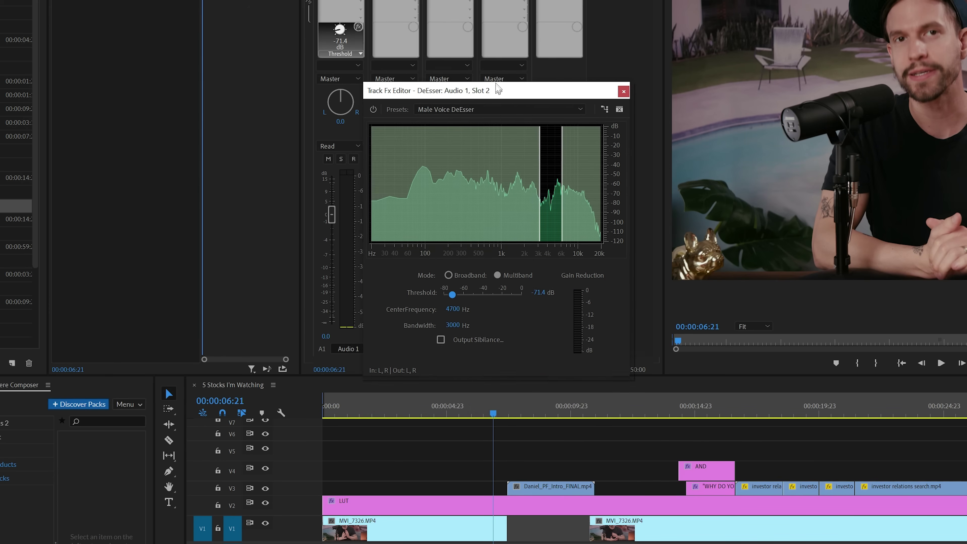
left_click(384, 406)
key("space")
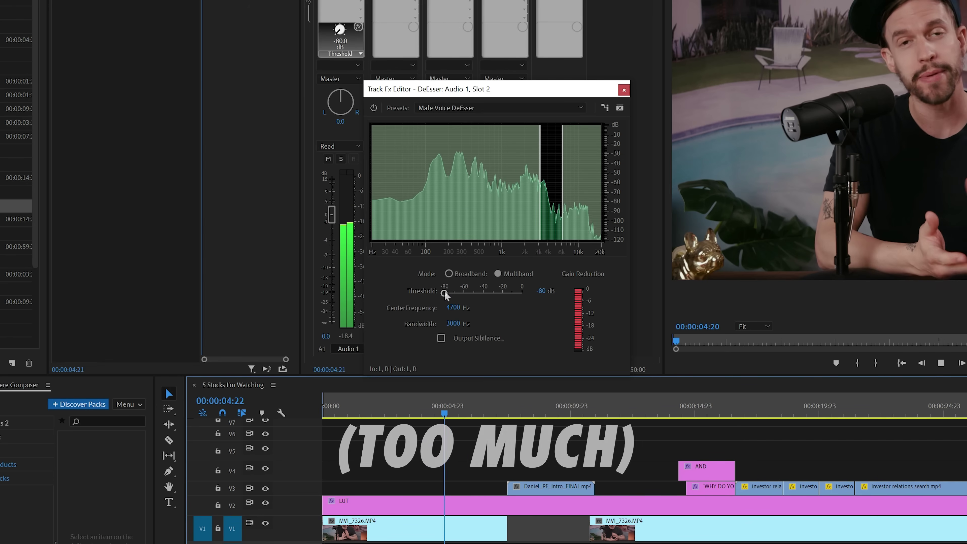
left_click_drag(445, 292, 491, 297)
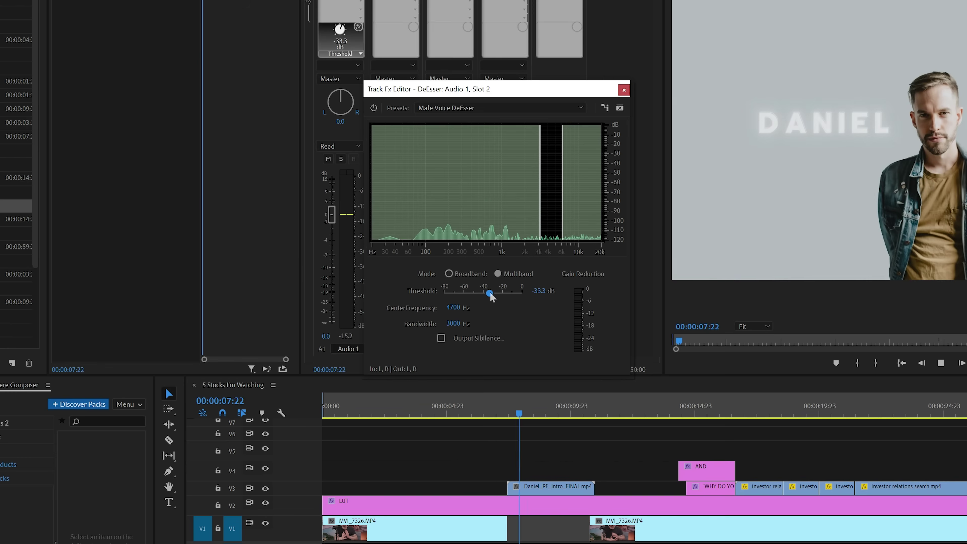
left_click(624, 90)
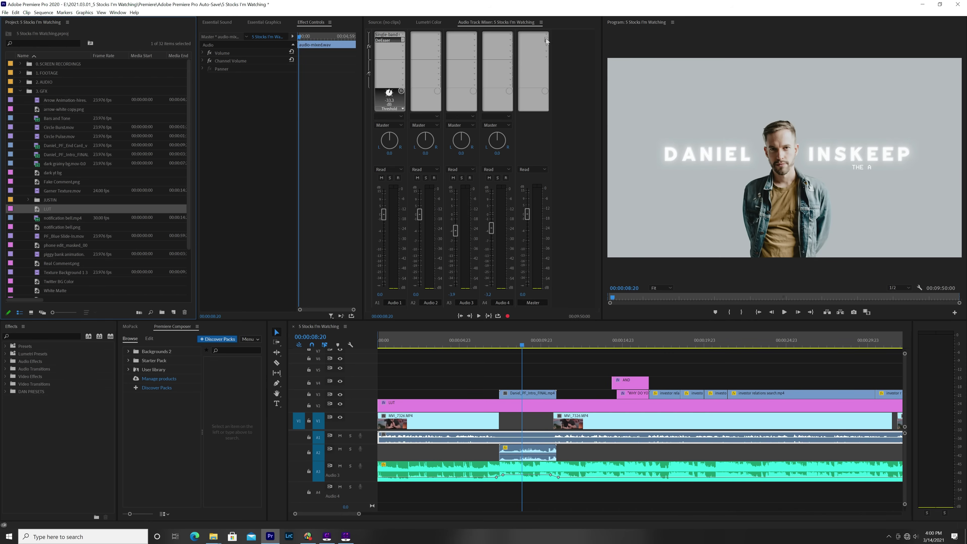
Step: Add a Multiband Compressor to the Master track and apply its Broadcast preset
left_click(546, 35)
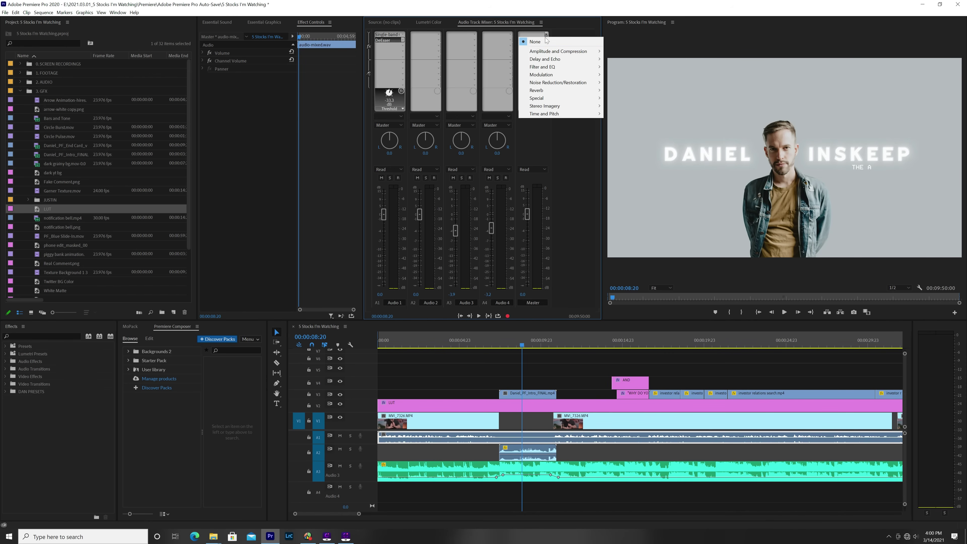
mouse_move(548, 52)
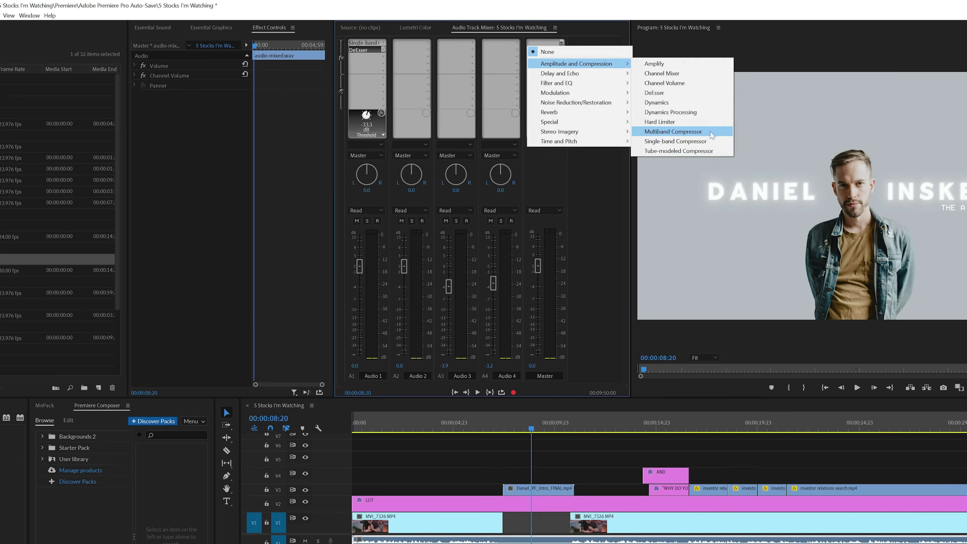
left_click(650, 106)
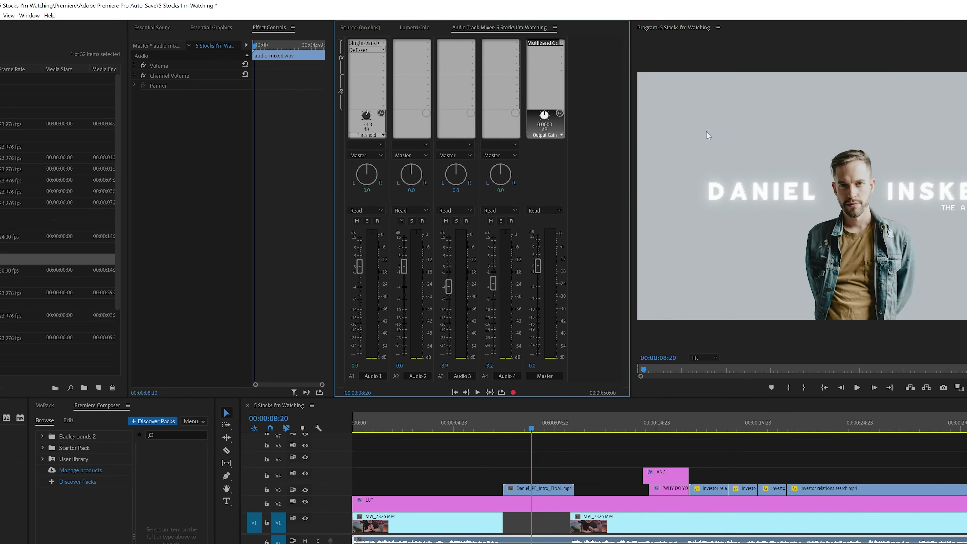
double_click(551, 44)
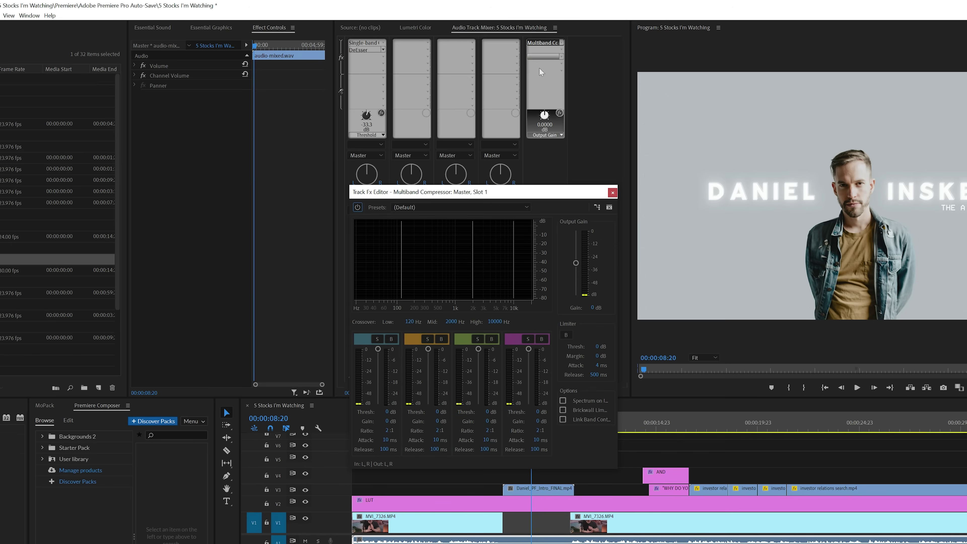
left_click_drag(519, 189, 540, 117)
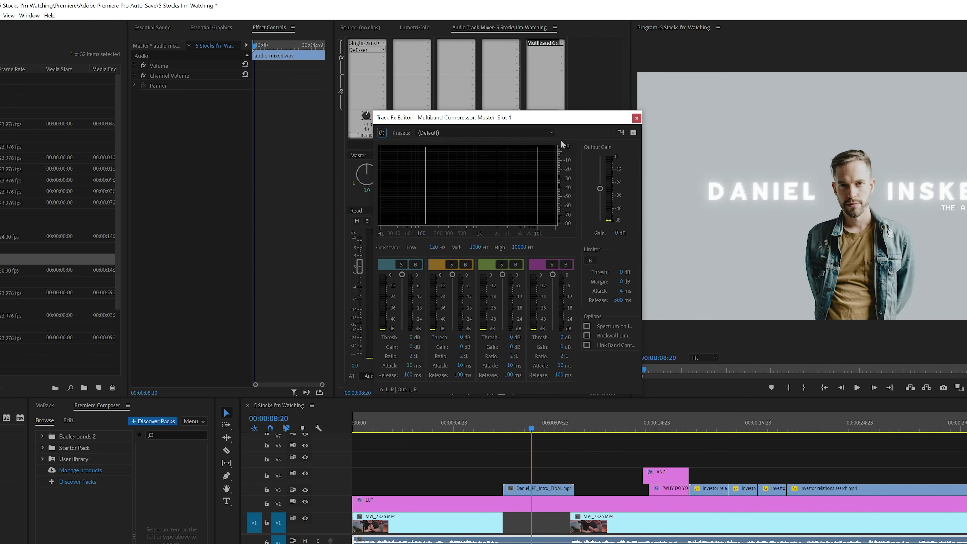
left_click(550, 132)
left_click(541, 152)
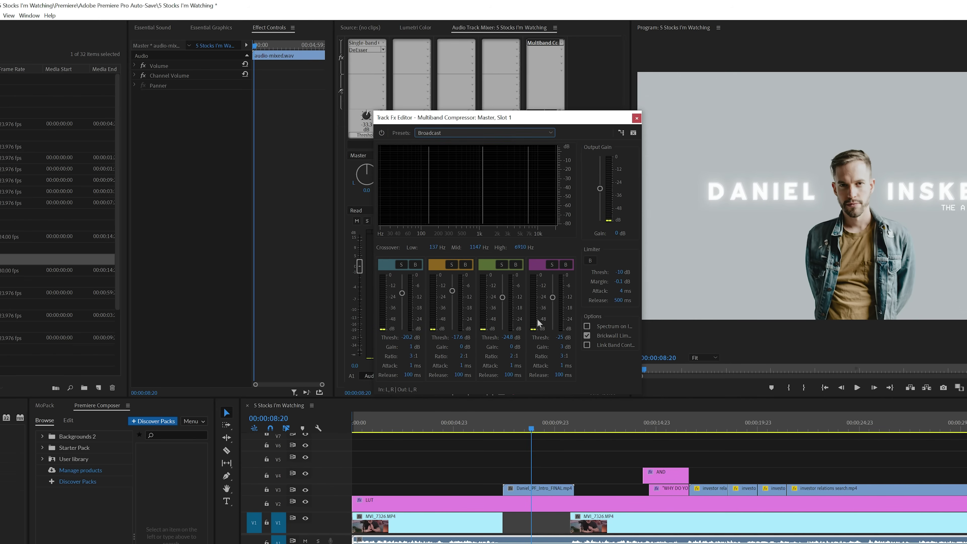
Step: Lower the Multiband Compressor's output gain to -5 dB while playing the mix from the start
key("Home")
key("space")
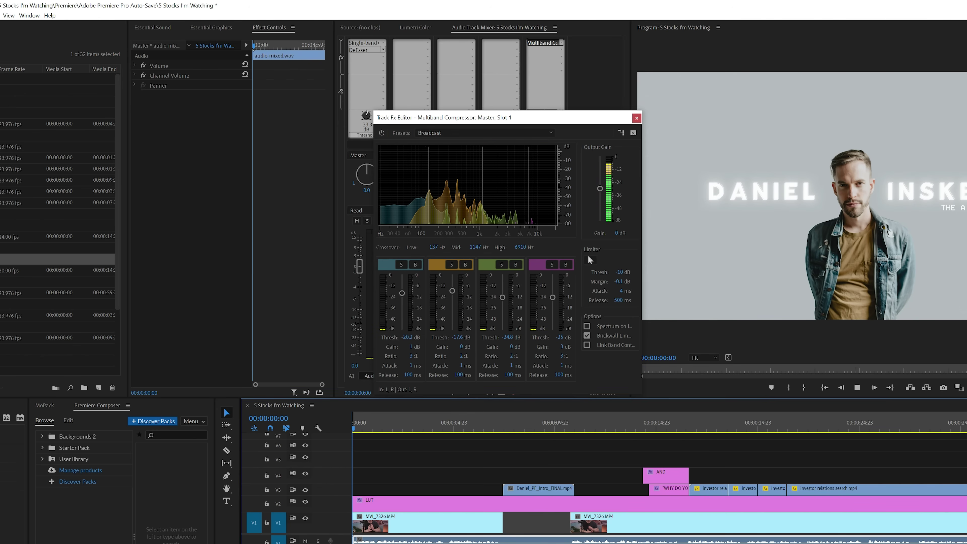
left_click_drag(599, 189, 599, 200)
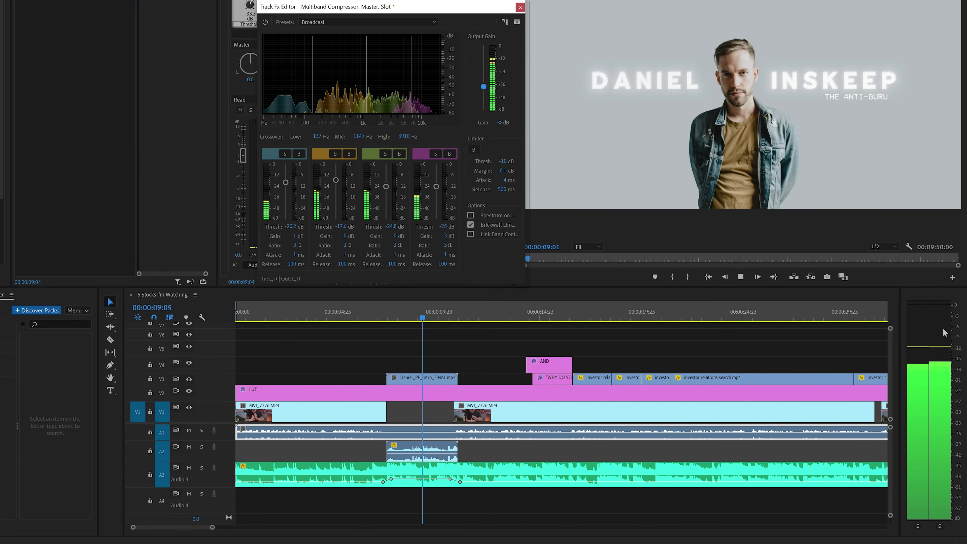
left_click(519, 9)
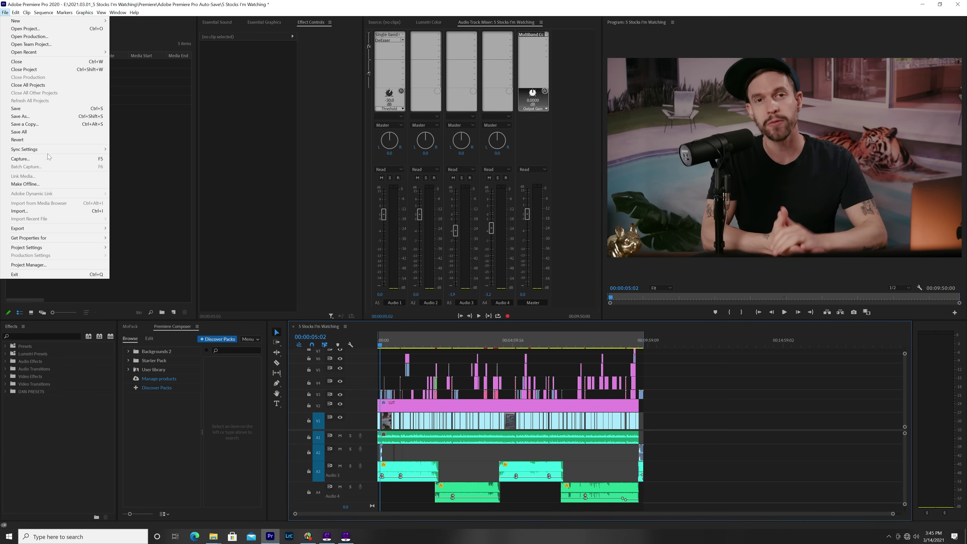
Step: Export the sequence as H.264 using the YouTube 2160p 4K Ultra HD preset at 3840x2160
mouse_move(66, 232)
left_click(149, 228)
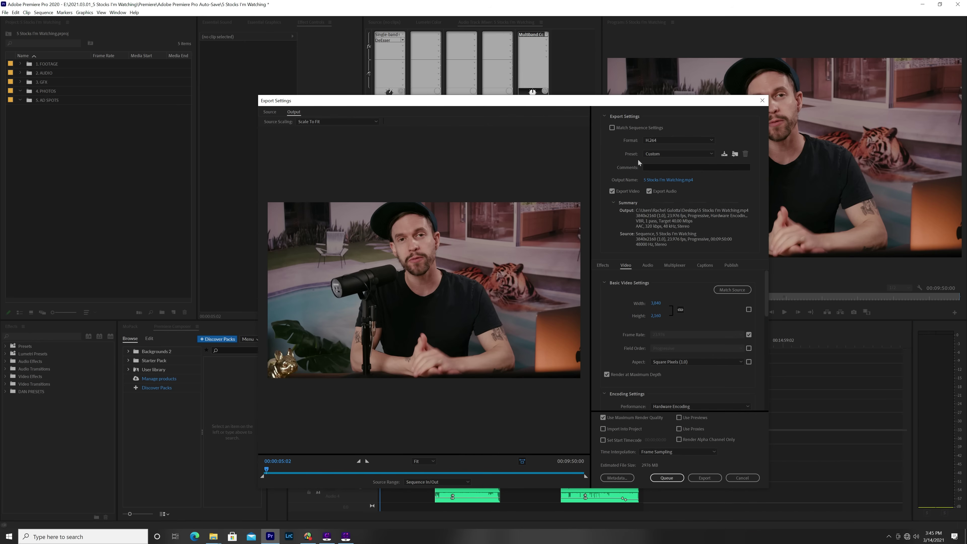
left_click(675, 141)
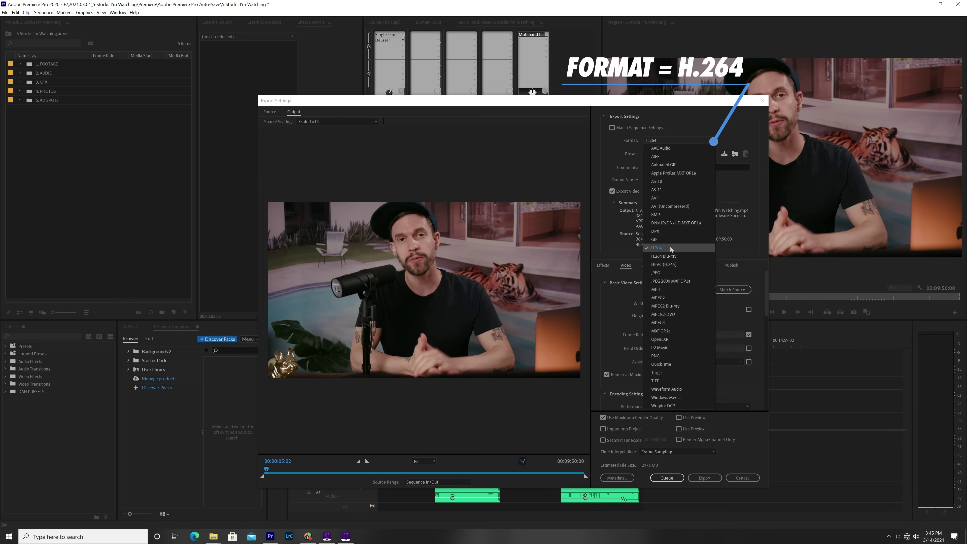
left_click(671, 248)
left_click(689, 154)
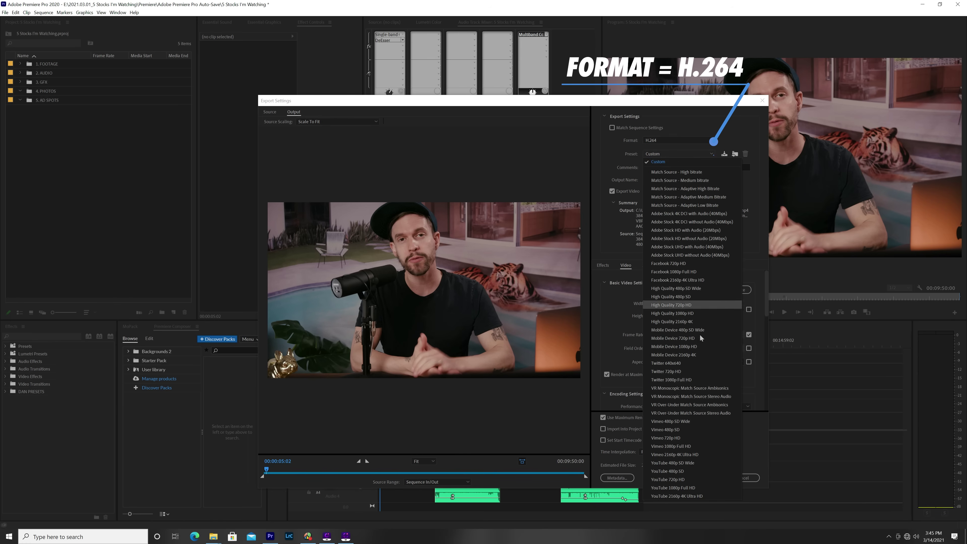
left_click(718, 496)
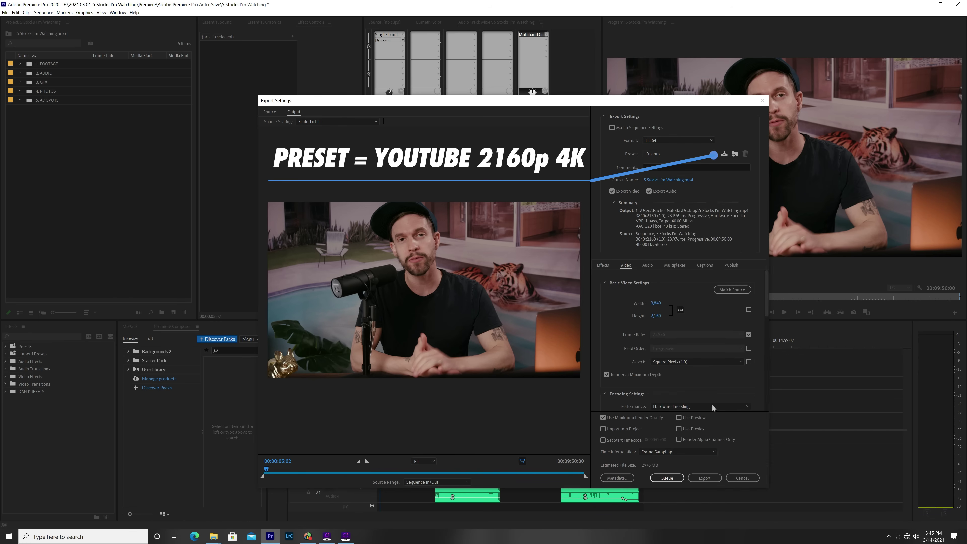